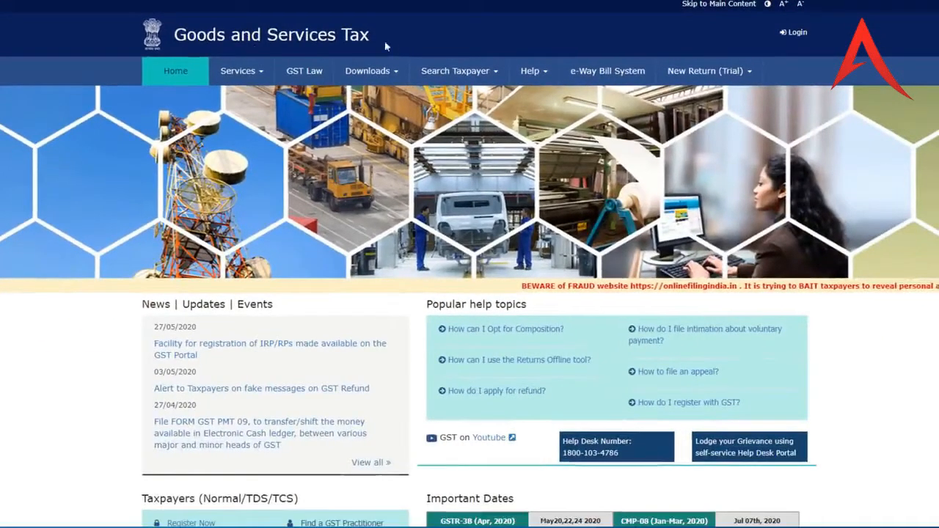
# - Open the Services menu on the GST home page to reveal Registration > New Registration
pyautogui.click(260, 73)
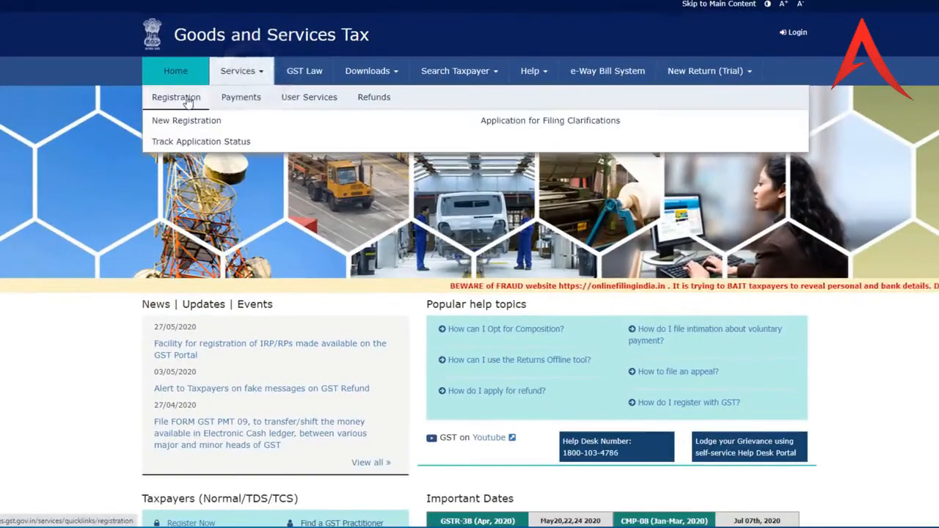
# - Open the New Registration form and register as a Taxpayer
pyautogui.click(184, 122)
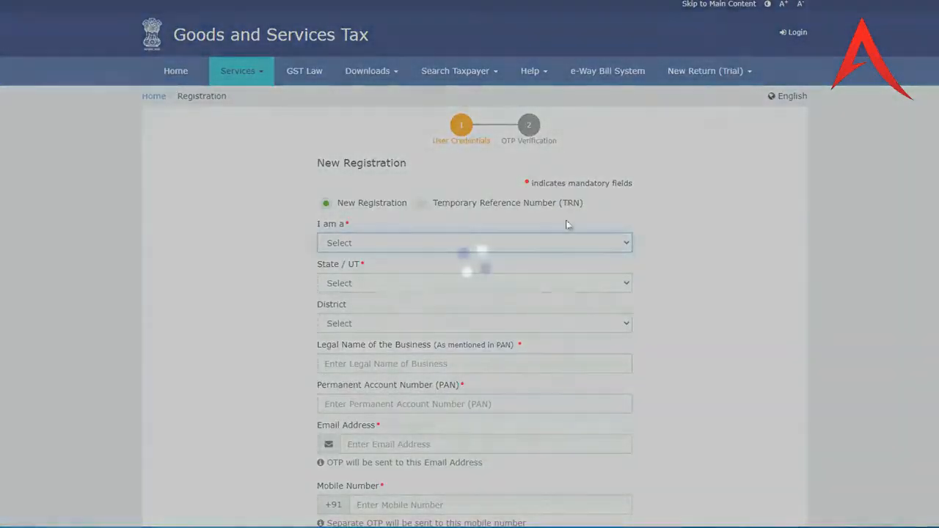
pyautogui.scroll(-3, 513, 231)
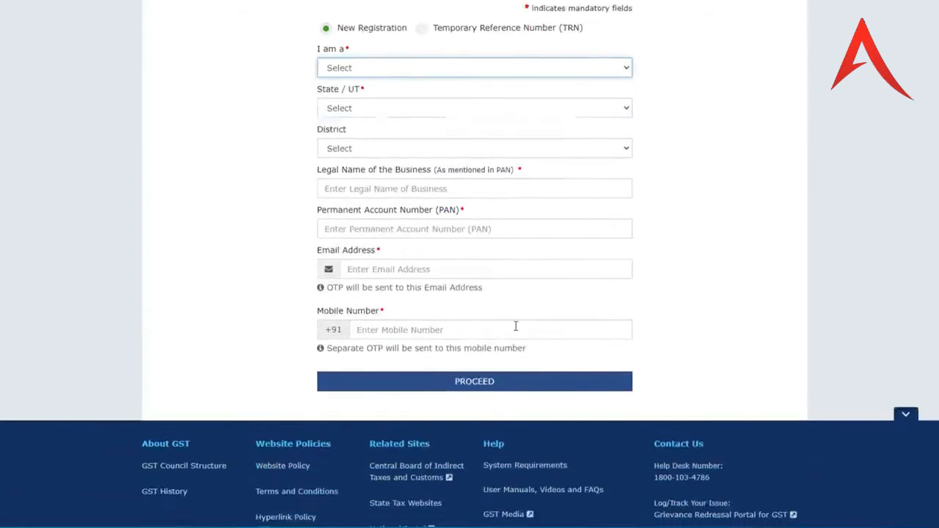
pyautogui.scroll(2, 513, 326)
pyautogui.click(388, 185)
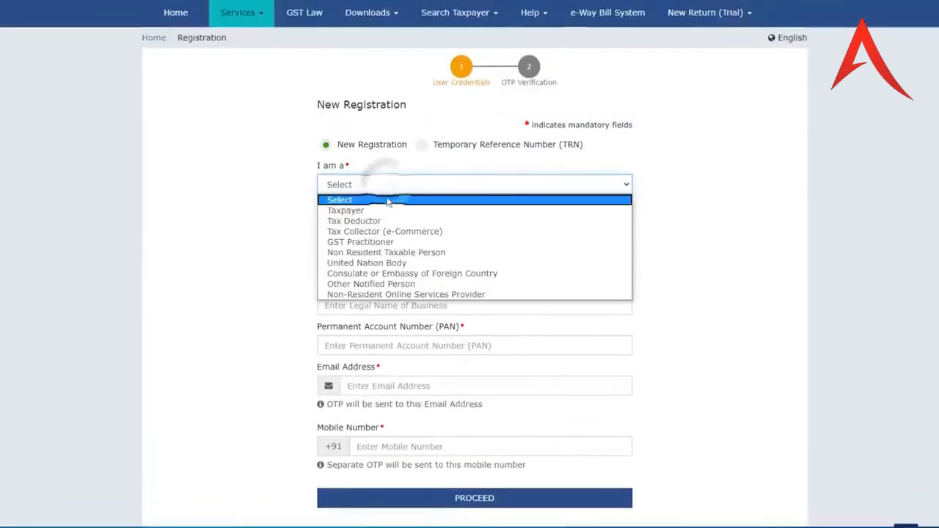
pyautogui.click(379, 211)
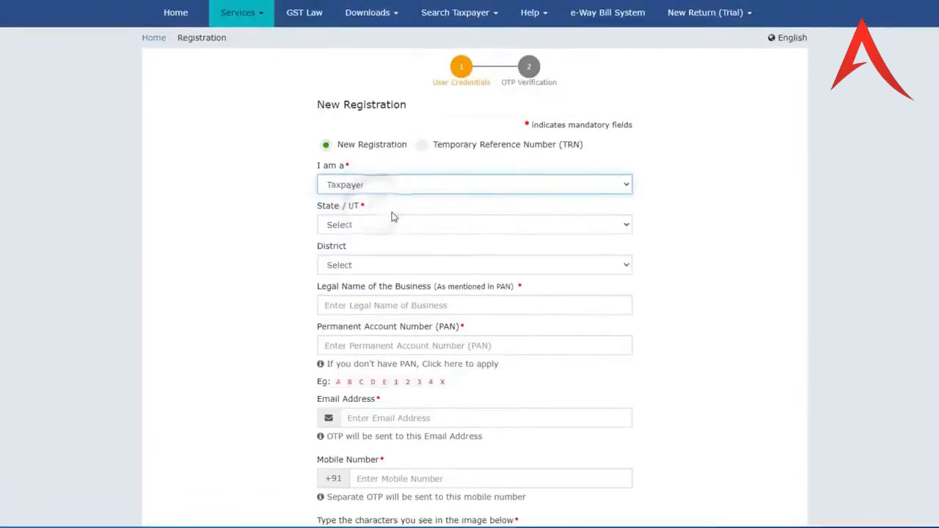
pyautogui.scroll(-1, 367, 176)
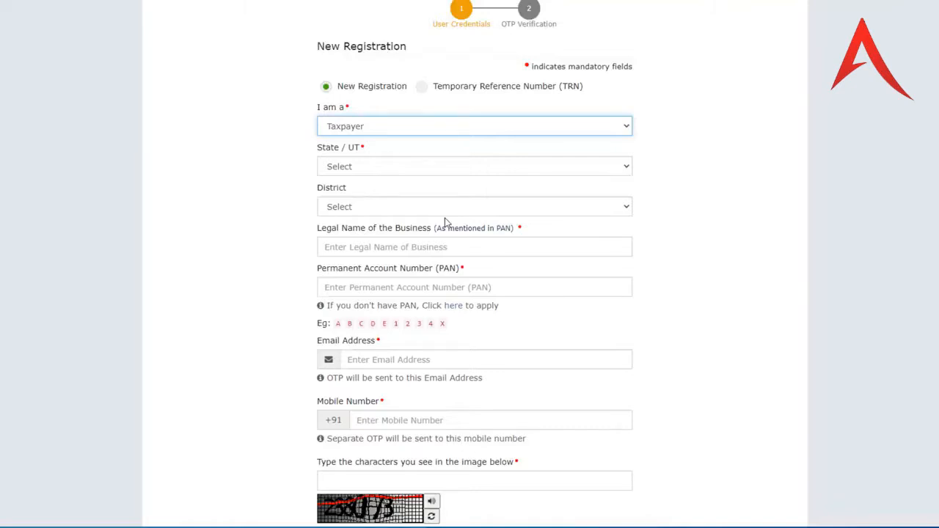
# - Set State/UT to Delhi and District to South West Delhi
pyautogui.click(371, 166)
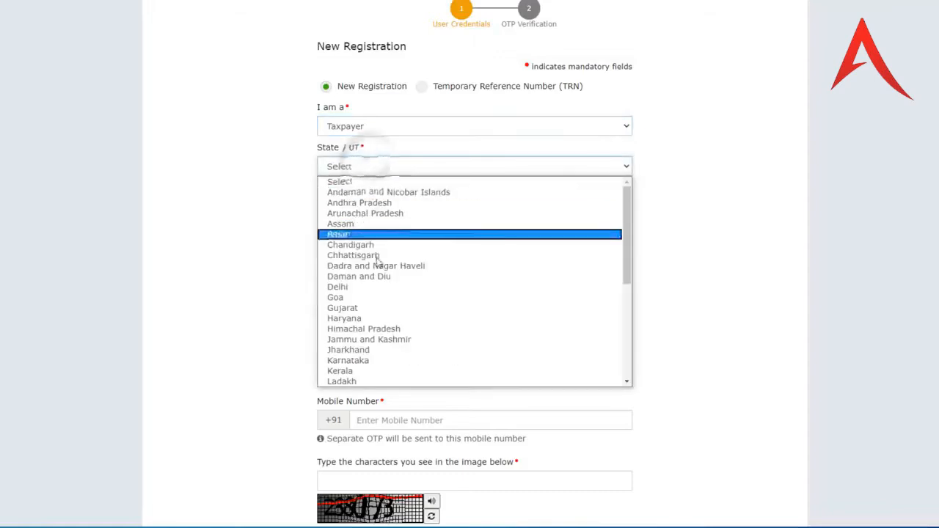
pyautogui.click(373, 287)
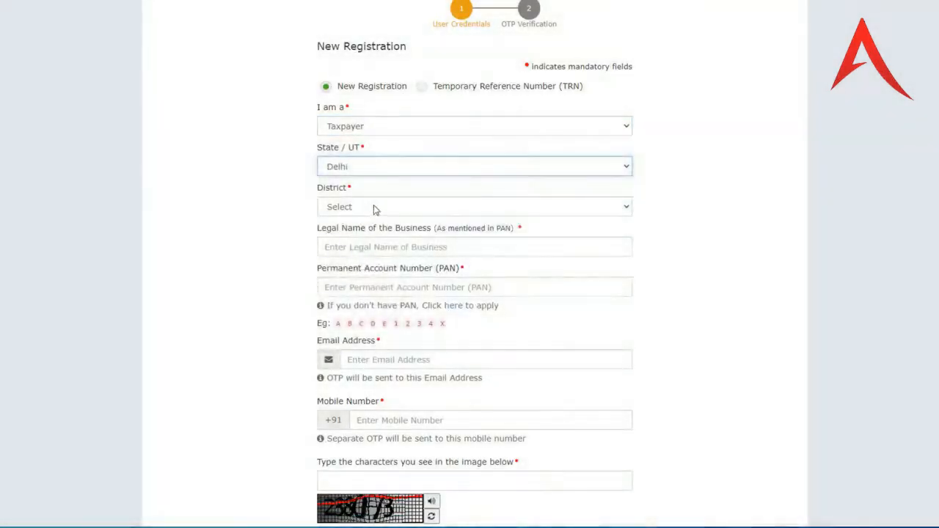
pyautogui.click(373, 208)
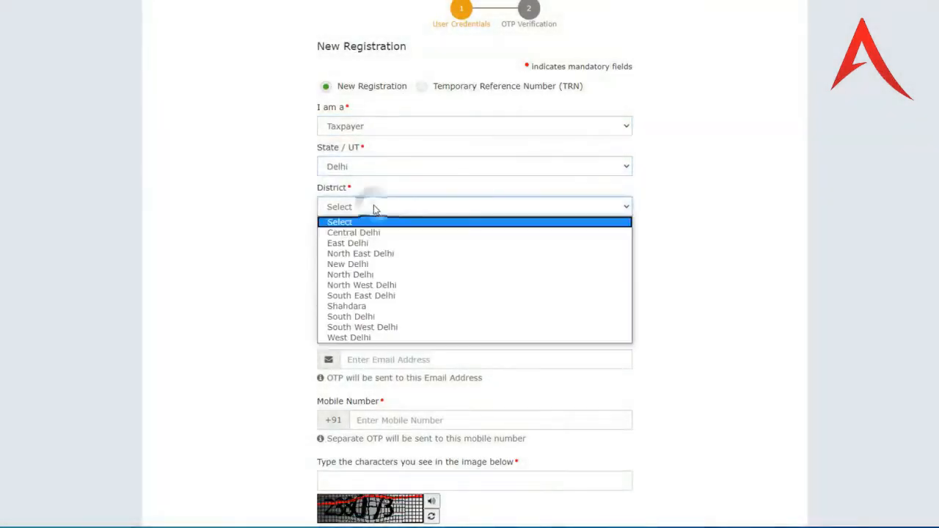
pyautogui.click(389, 328)
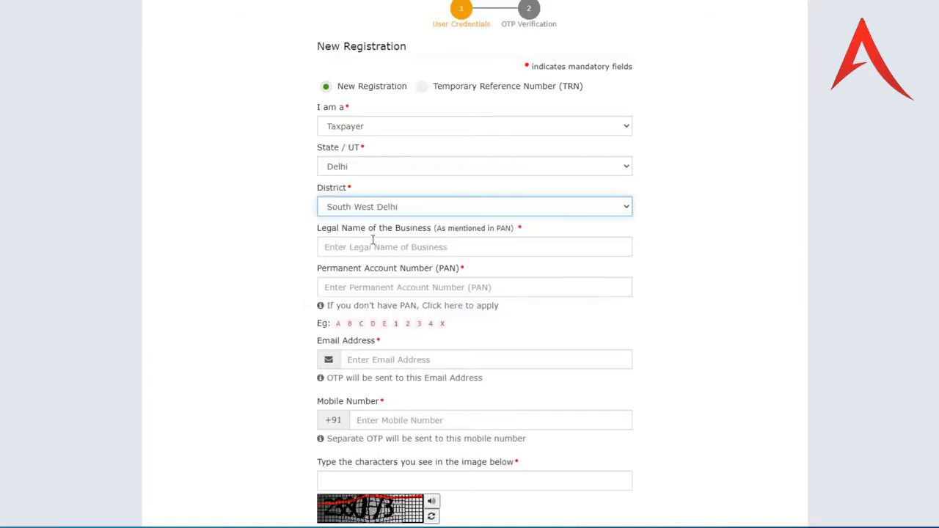
pyautogui.click(398, 246)
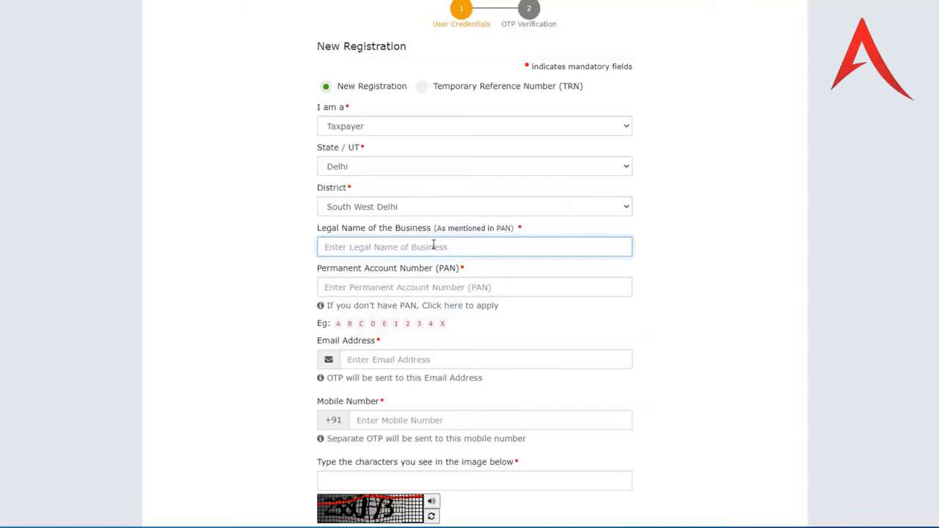
# - Enter the business's legal name, pasted PAN, e-mail, mobile and captcha, then proceed to OTP verification
pyautogui.write('Afreen')
pyautogui.scroll(-1, 411, 239)
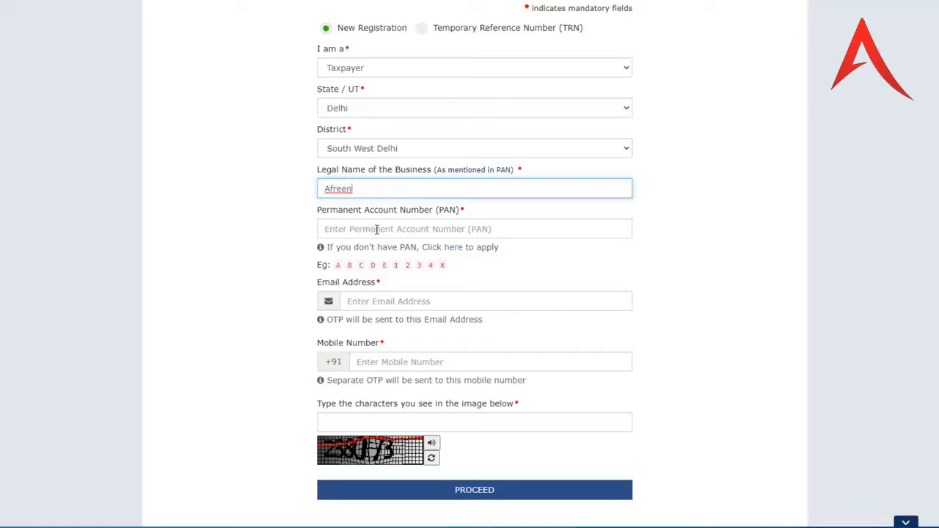
pyautogui.click(376, 230)
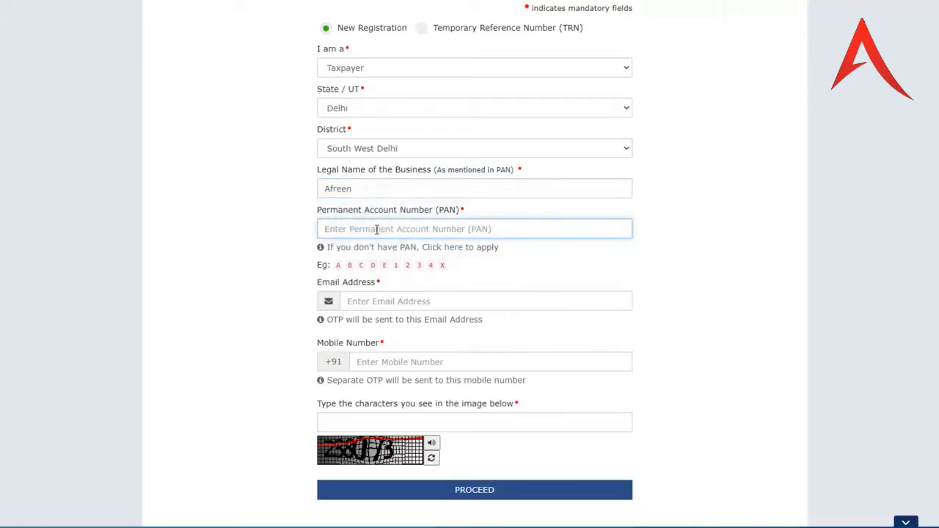
pyautogui.scroll(-1, 425, 242)
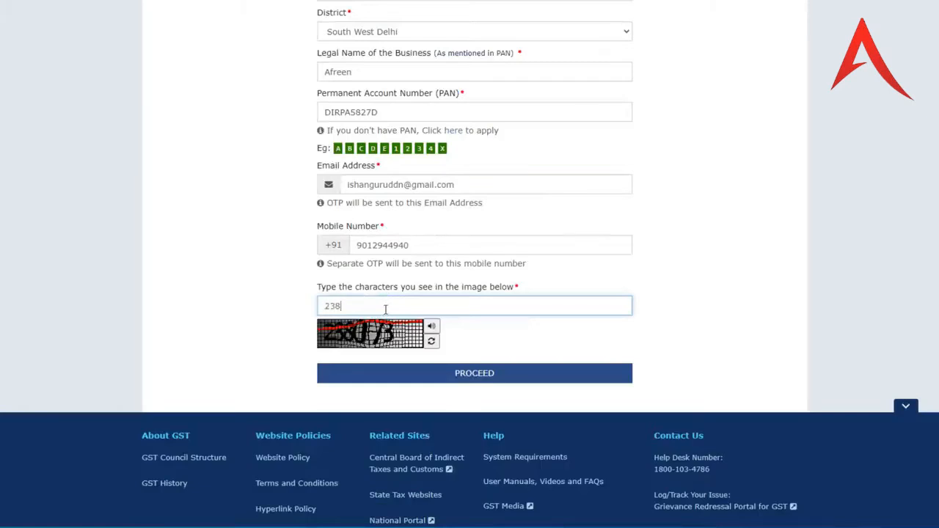
pyautogui.write('3')
pyautogui.click(481, 381)
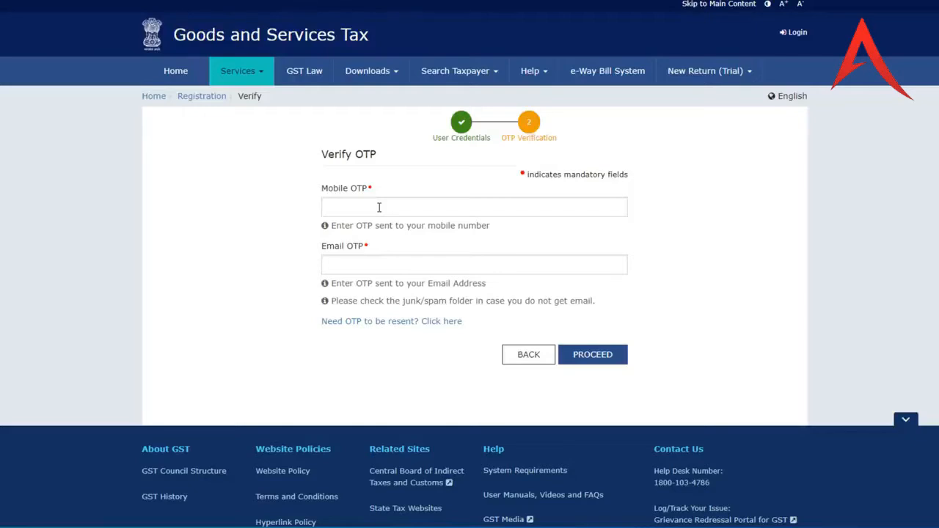
# - Enter the mobile OTP and the e-mail OTP copied from Gmail to submit Part A
pyautogui.click(379, 208)
pyautogui.hotkey('ctrl', 'v')
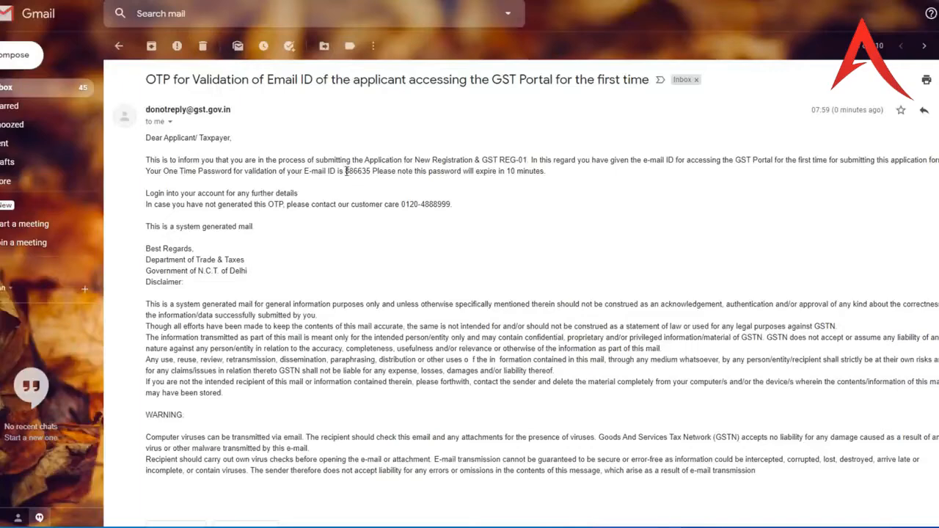
pyautogui.moveTo(346, 171); pyautogui.dragTo(372, 171)
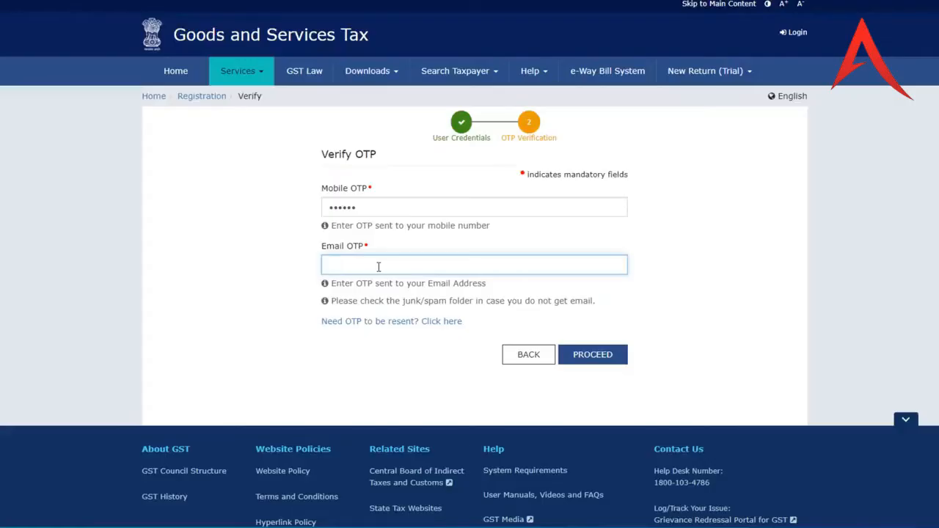
pyautogui.hotkey('ctrl', 'v')
pyautogui.click(594, 355)
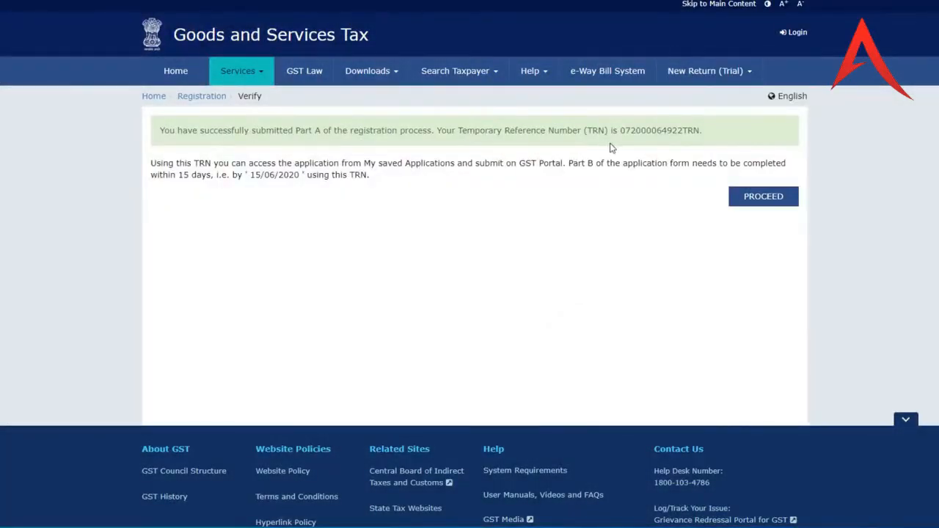
# - Copy the Temporary Reference Number and sign in with it plus the captcha
pyautogui.moveTo(622, 132); pyautogui.dragTo(699, 129)
pyautogui.hotkey('ctrl', 'c')
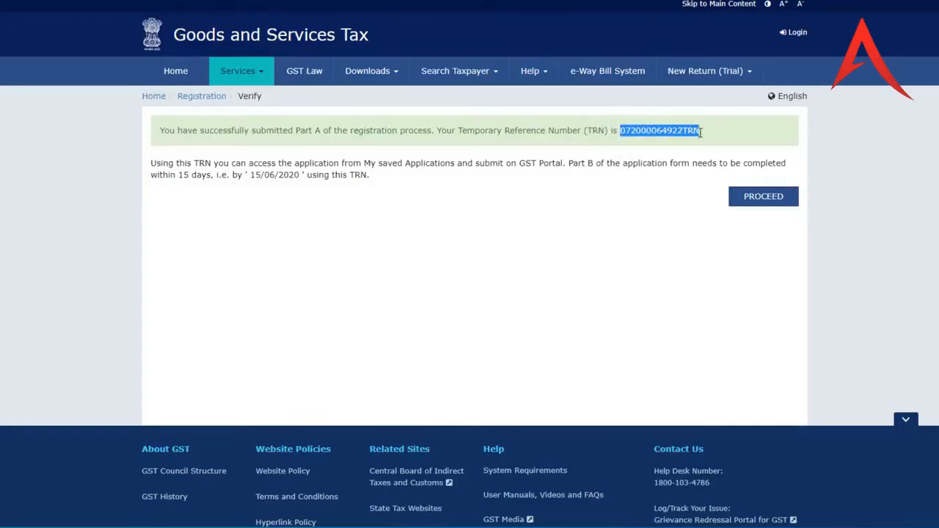
pyautogui.click(769, 207)
pyautogui.click(445, 243)
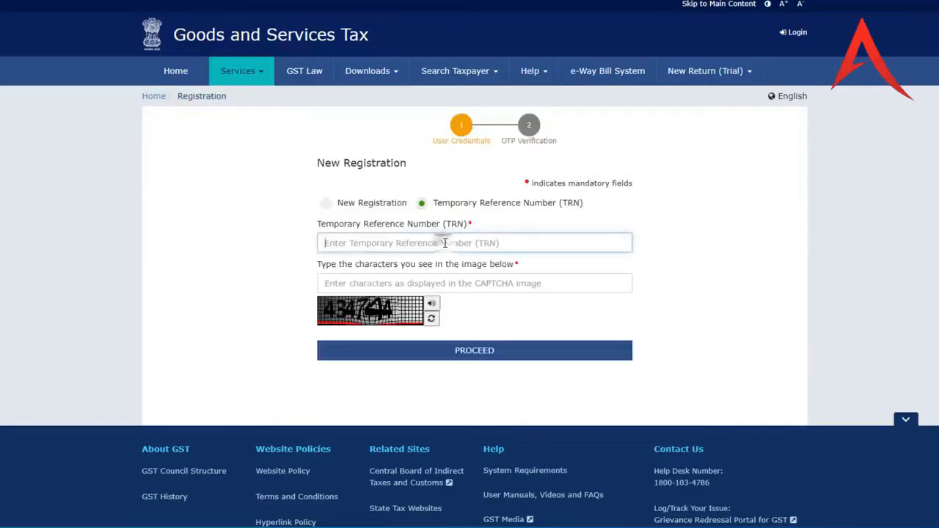
pyautogui.hotkey('ctrl', 'v')
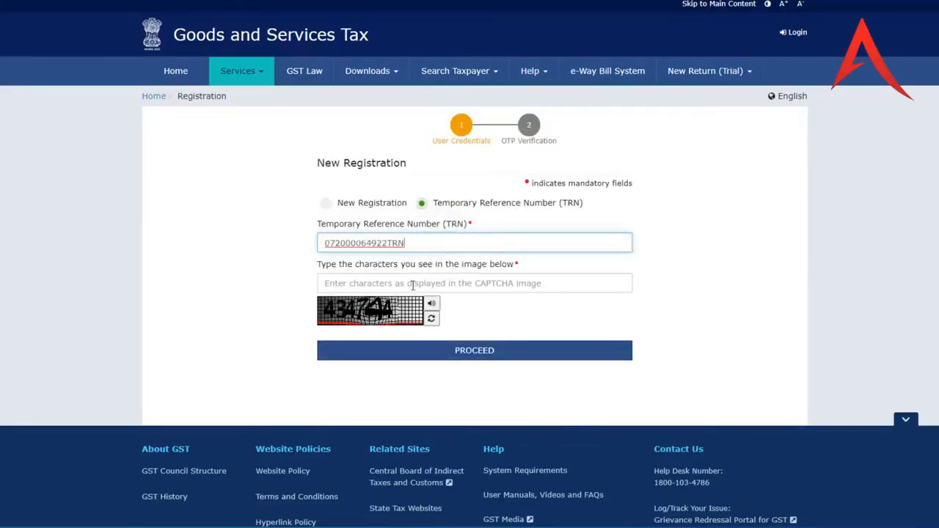
pyautogui.click(412, 286)
pyautogui.write('434744')
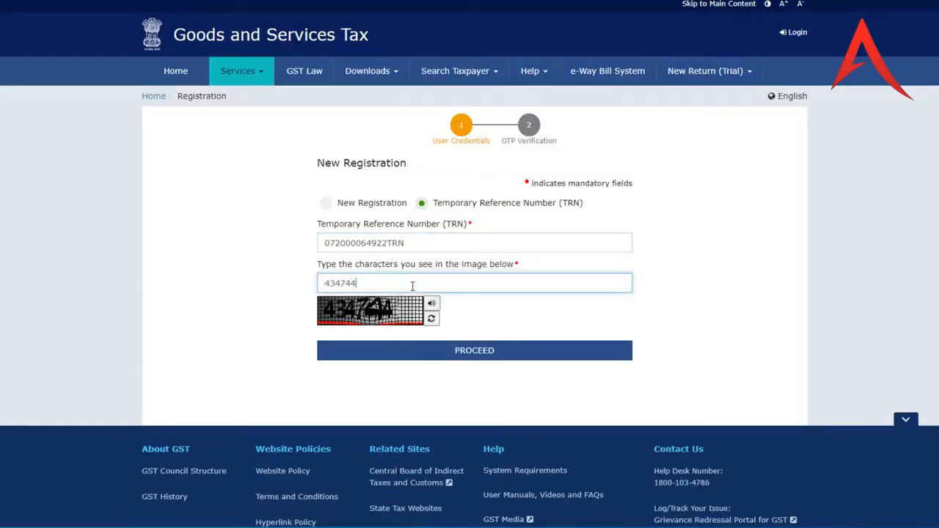
pyautogui.click(476, 351)
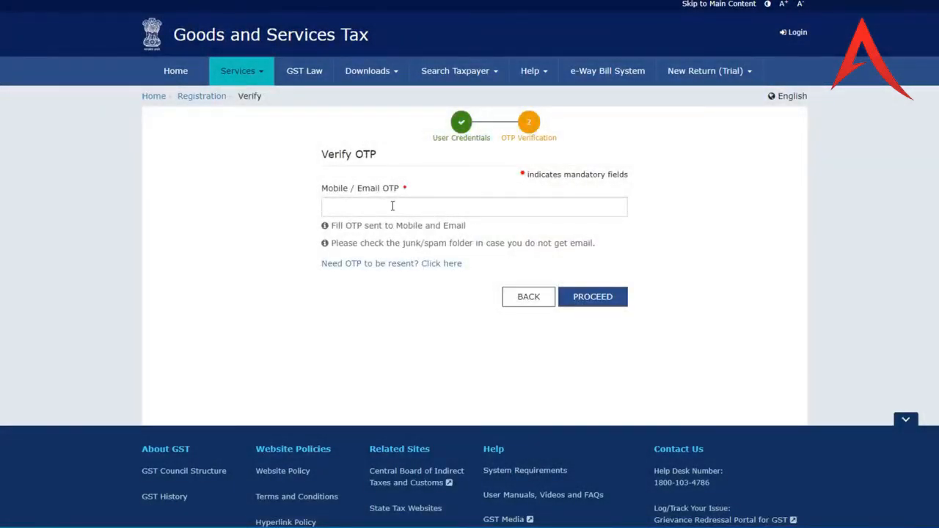
# - Paste the OTP copied from the Gmail message and verify it to reach the dashboard
pyautogui.click(393, 206)
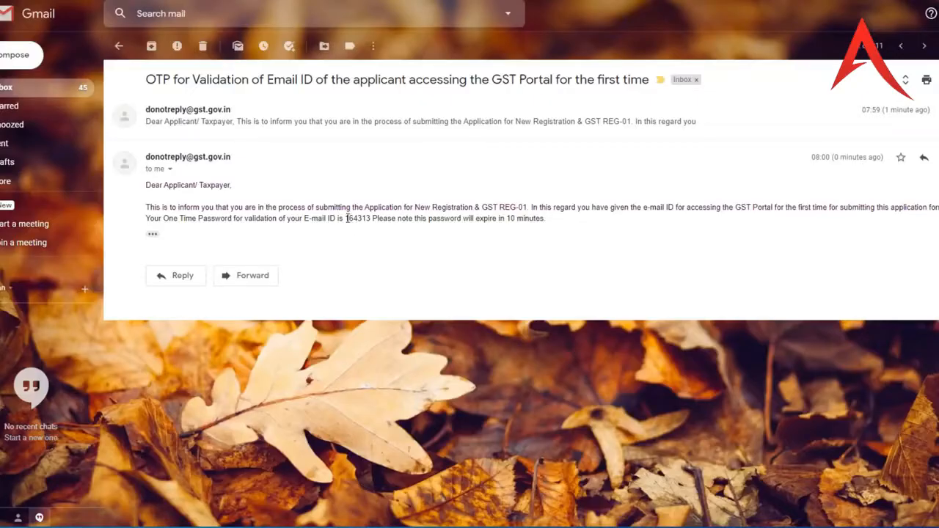
pyautogui.moveTo(346, 218); pyautogui.dragTo(370, 218)
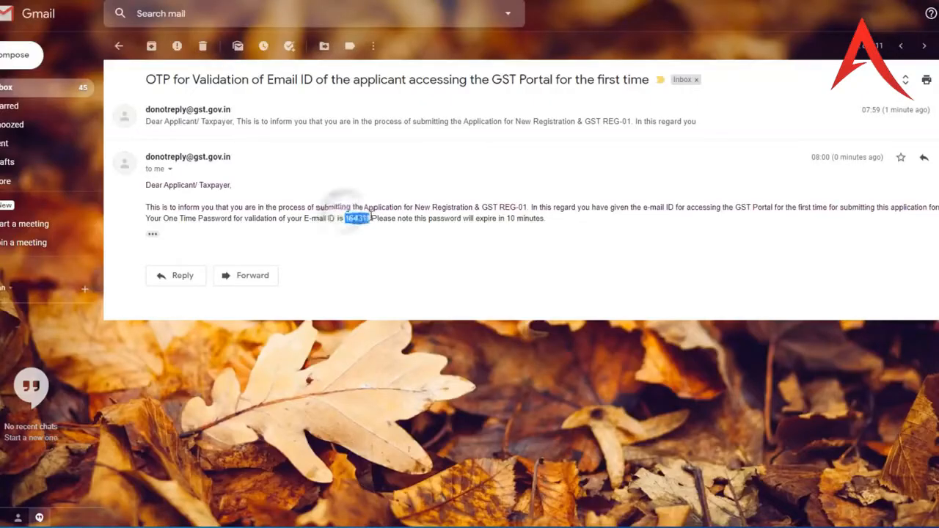
pyautogui.click(370, 218)
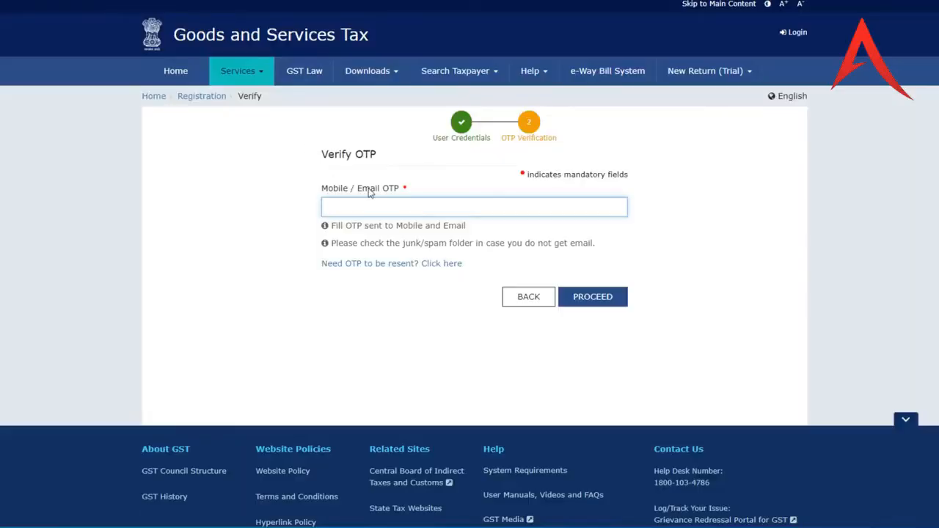
pyautogui.hotkey('ctrl', 'v')
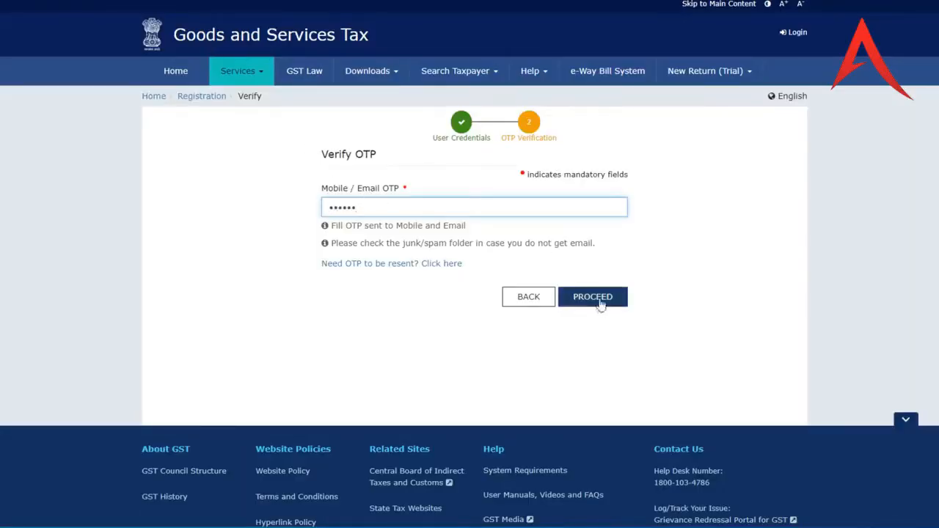
pyautogui.click(609, 303)
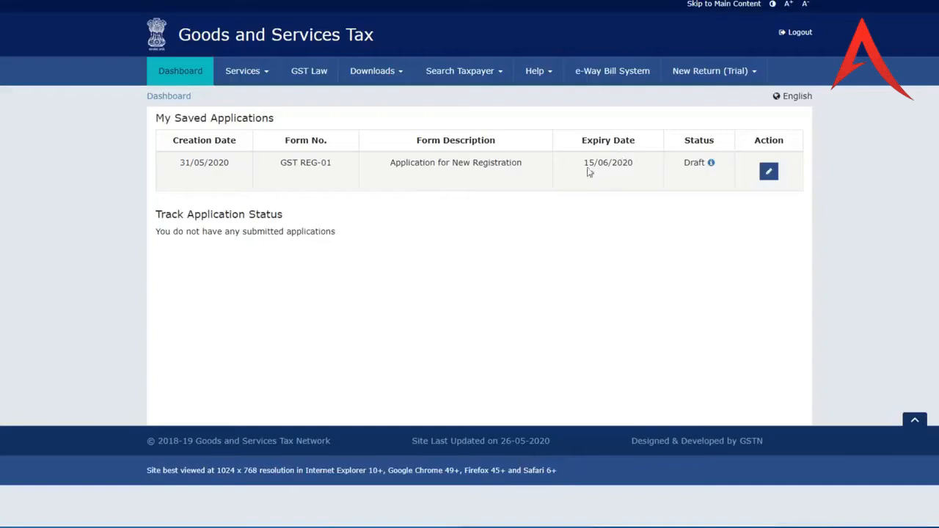
# - Edit the GST REG-01 draft from My Saved Applications and scroll through Business Details
pyautogui.moveTo(634, 166); pyautogui.dragTo(589, 166)
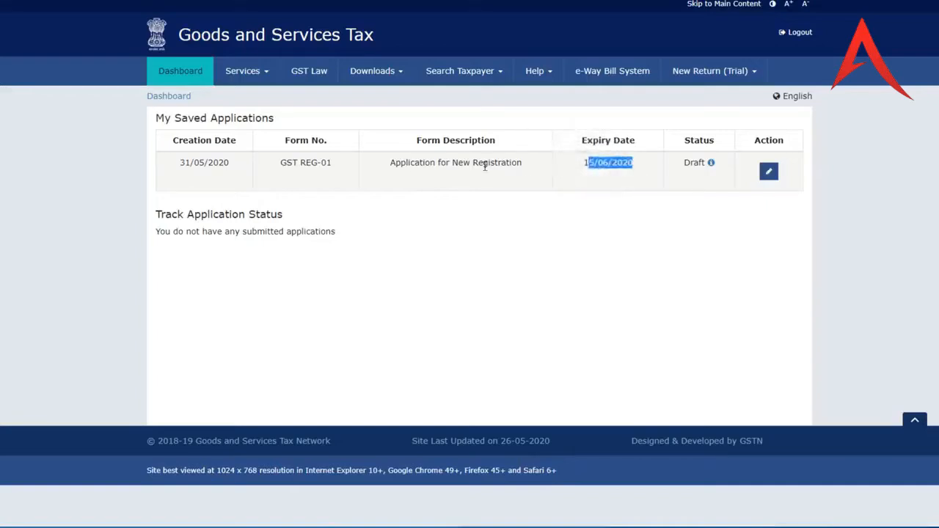
pyautogui.click(769, 174)
pyautogui.scroll(-1, 299, 218)
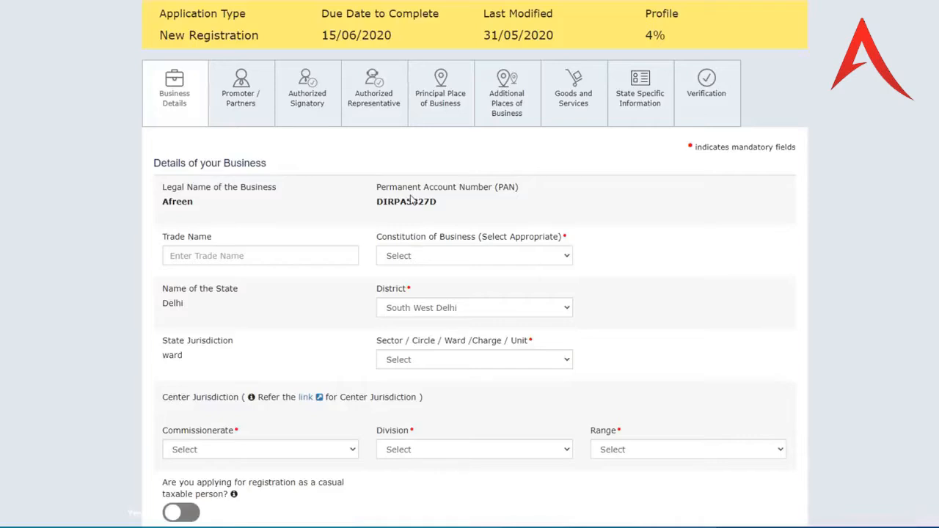
pyautogui.scroll(-1, 411, 199)
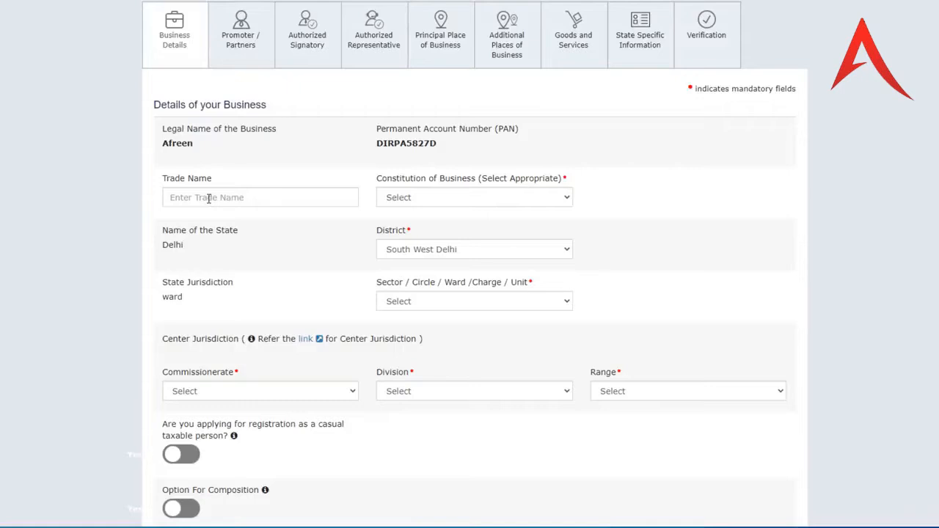
# - Set constitution to Proprietorship, keep South West Delhi district, and choose Ward 111(Special Zone)
pyautogui.click(440, 139)
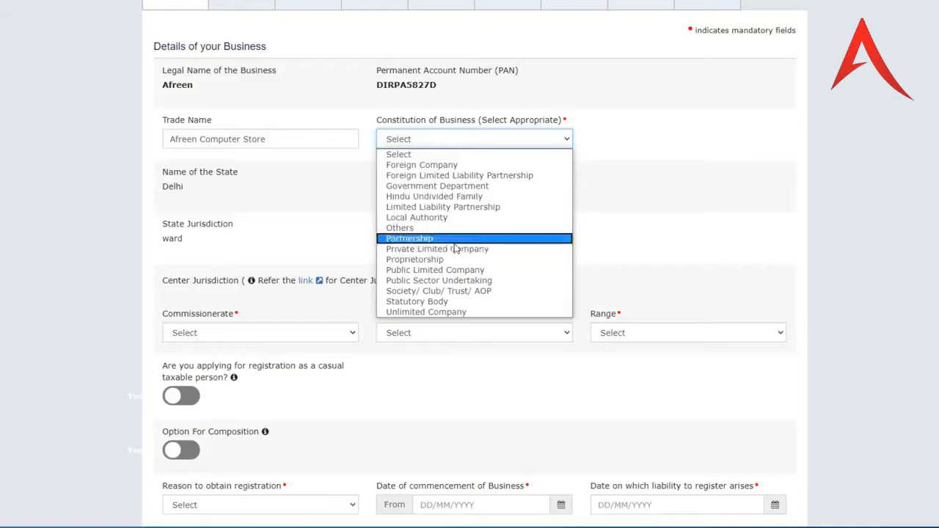
pyautogui.click(415, 262)
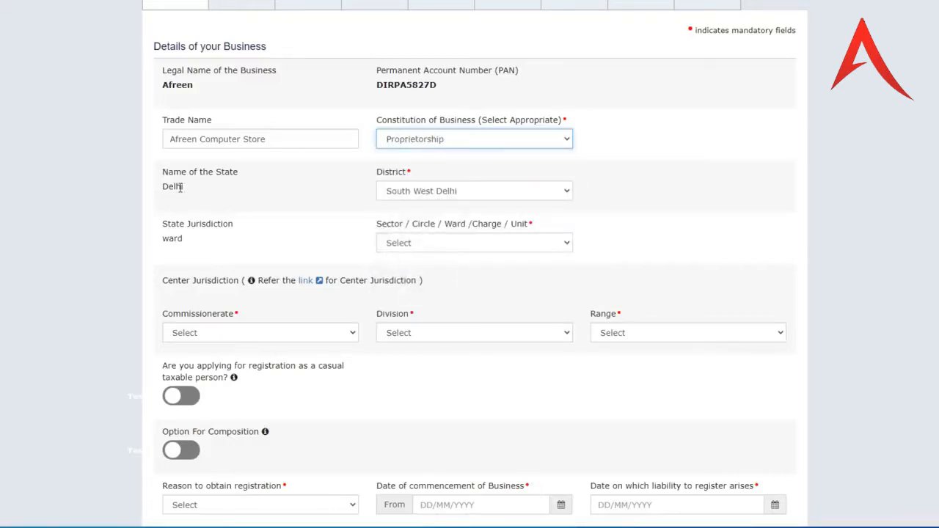
pyautogui.scroll(-1, 397, 172)
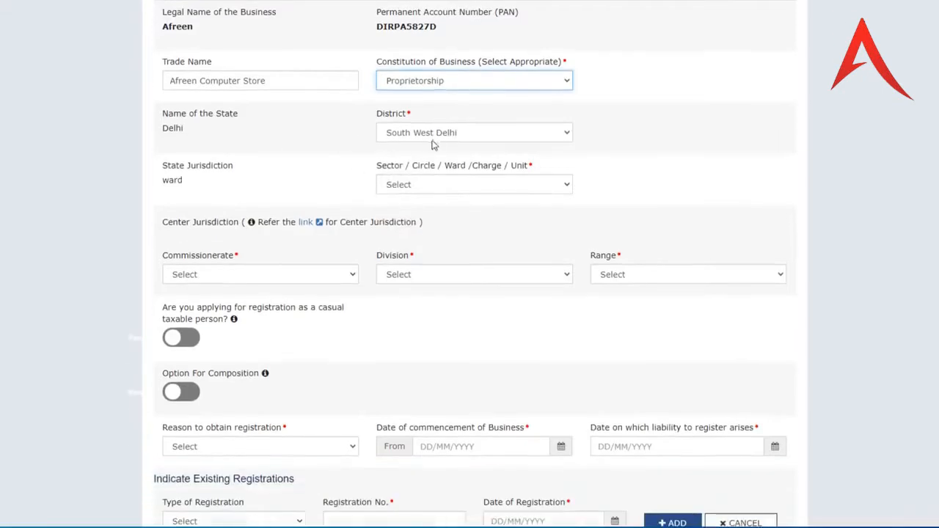
pyautogui.click(438, 139)
pyautogui.click(439, 138)
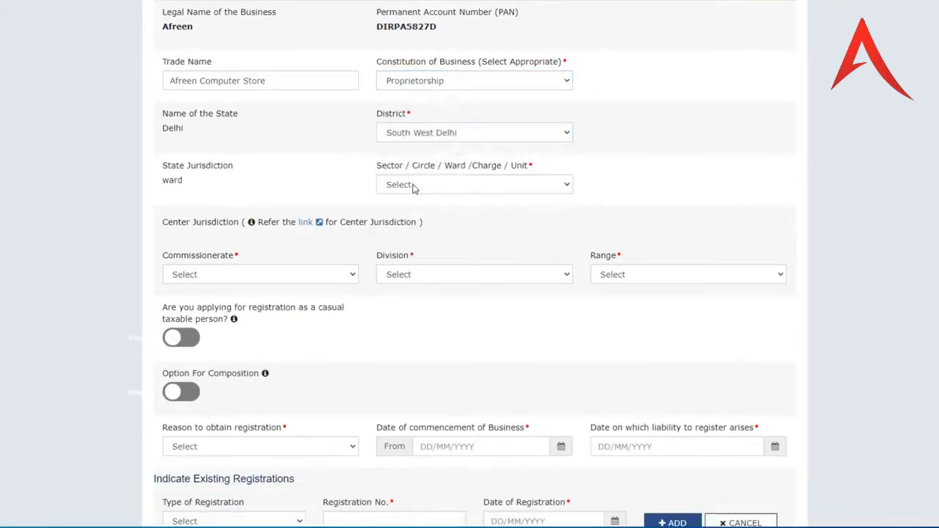
pyautogui.click(413, 188)
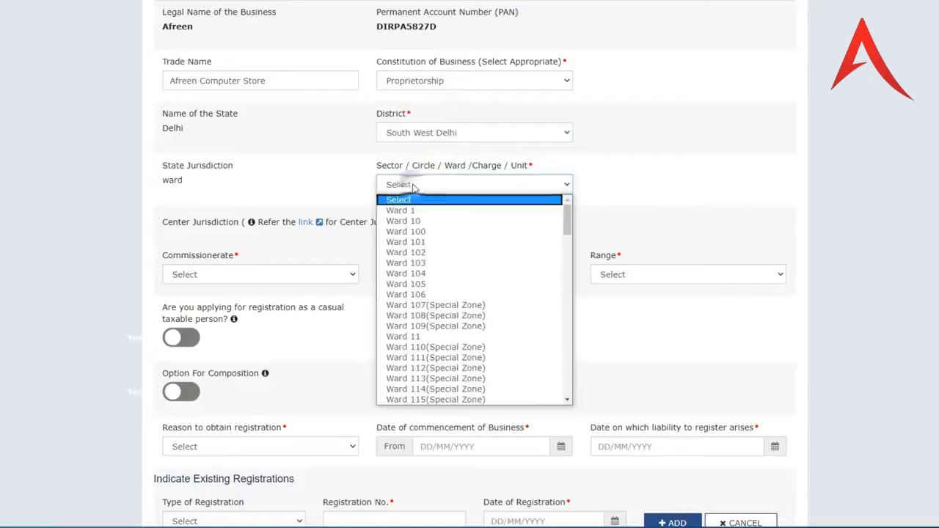
pyautogui.click(441, 335)
pyautogui.scroll(-1, 237, 218)
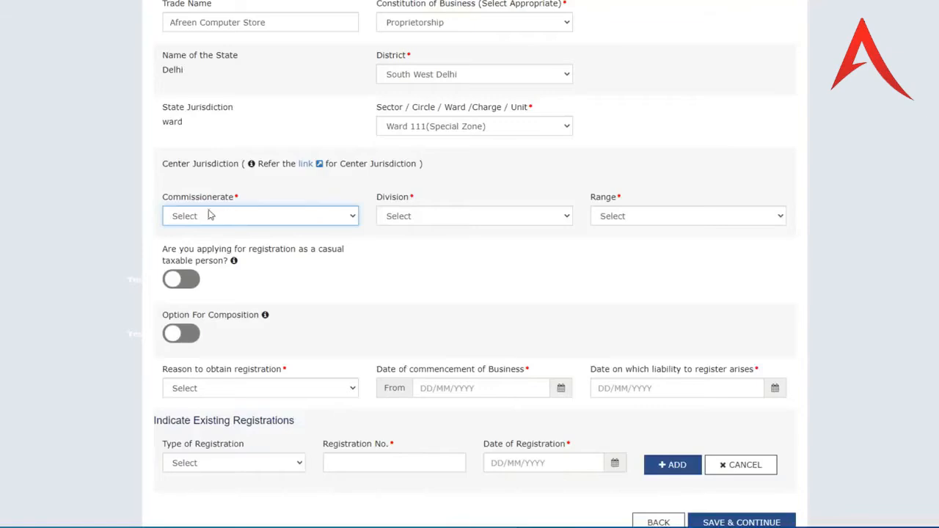
# - Set the centre jurisdiction to DELHI WEST commissionerate, UTTAM NAGAR division, RANGE - 126
pyautogui.click(266, 216)
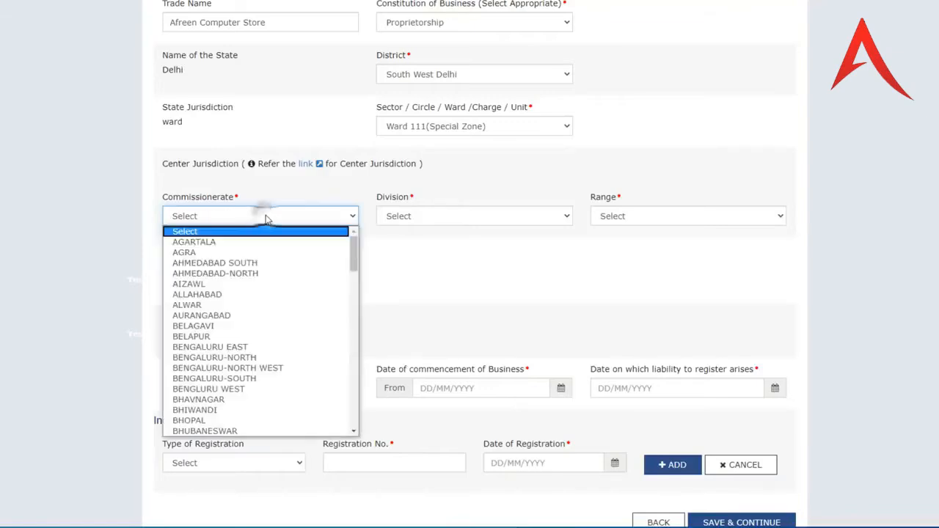
pyautogui.scroll(-3, 271, 326)
pyautogui.scroll(-3, 270, 326)
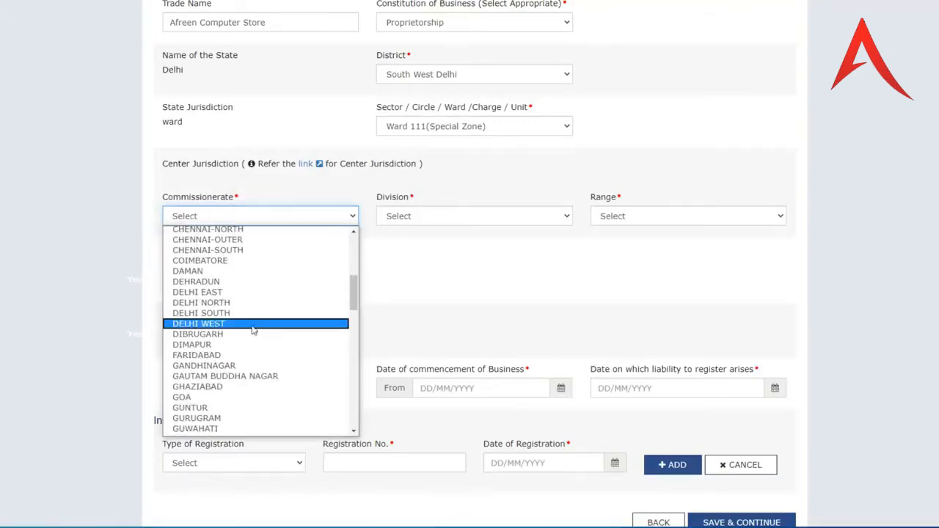
pyautogui.click(210, 327)
pyautogui.click(413, 216)
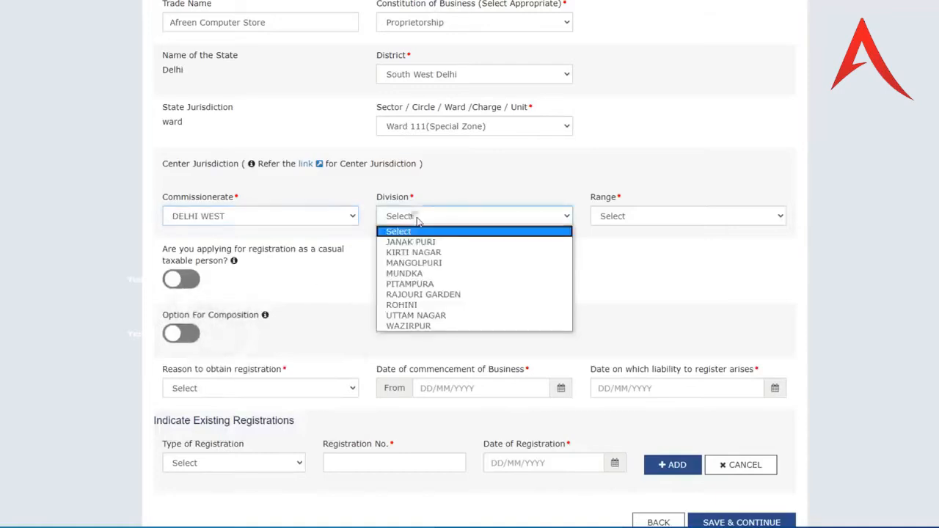
pyautogui.click(433, 316)
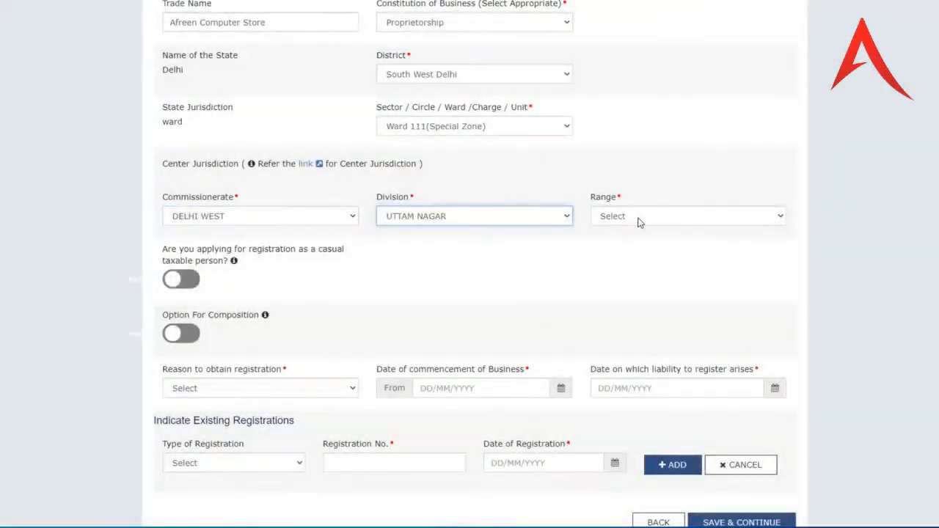
pyautogui.click(639, 216)
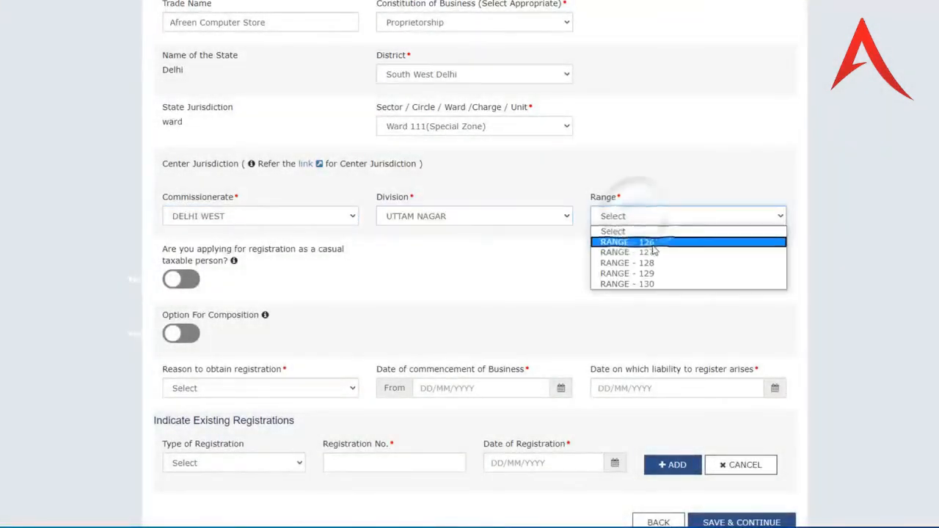
pyautogui.click(650, 245)
pyautogui.scroll(-2, 334, 253)
# - Set the reason to obtain registration to Inter-State supply instead of Others
pyautogui.click(335, 301)
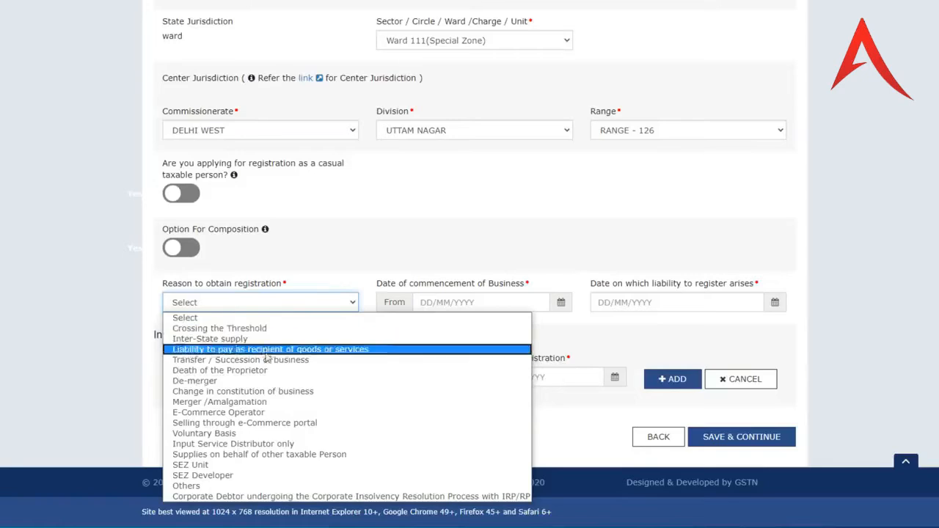
pyautogui.click(229, 486)
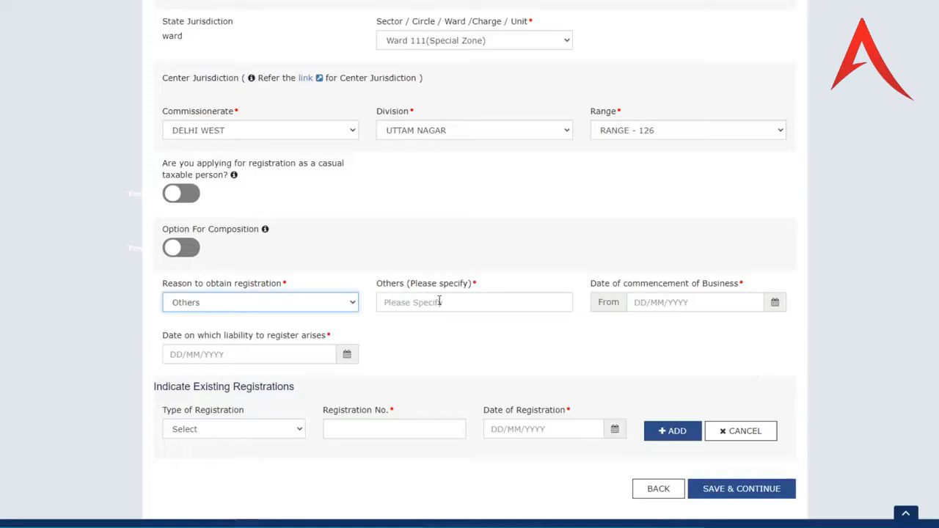
pyautogui.click(321, 303)
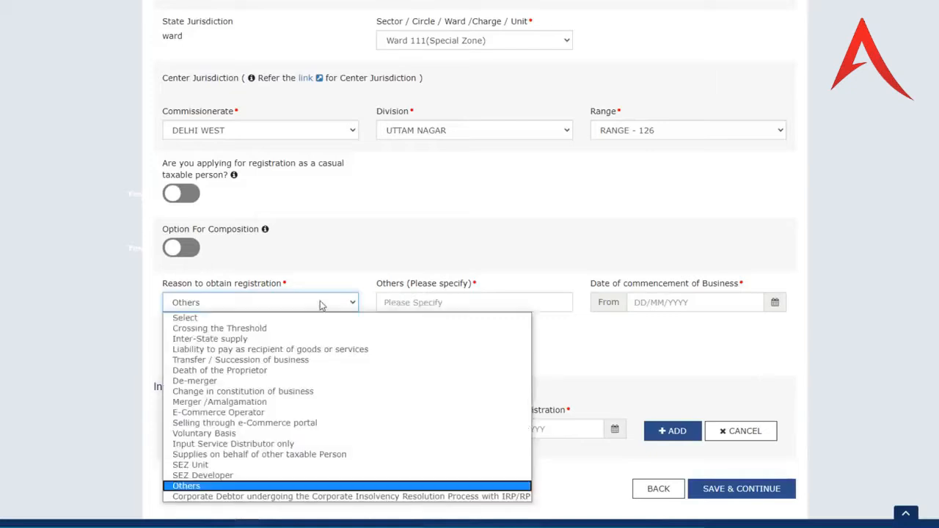
pyautogui.click(257, 340)
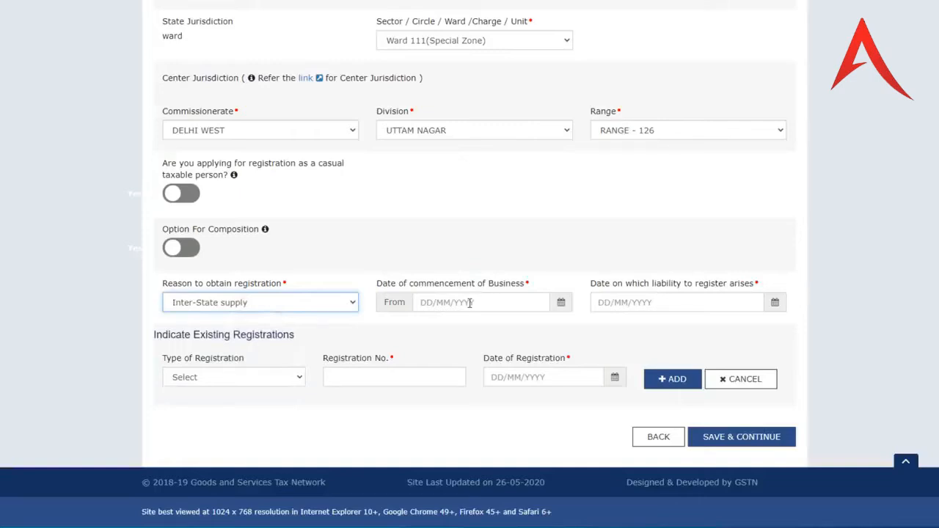
pyautogui.click(470, 303)
pyautogui.click(561, 302)
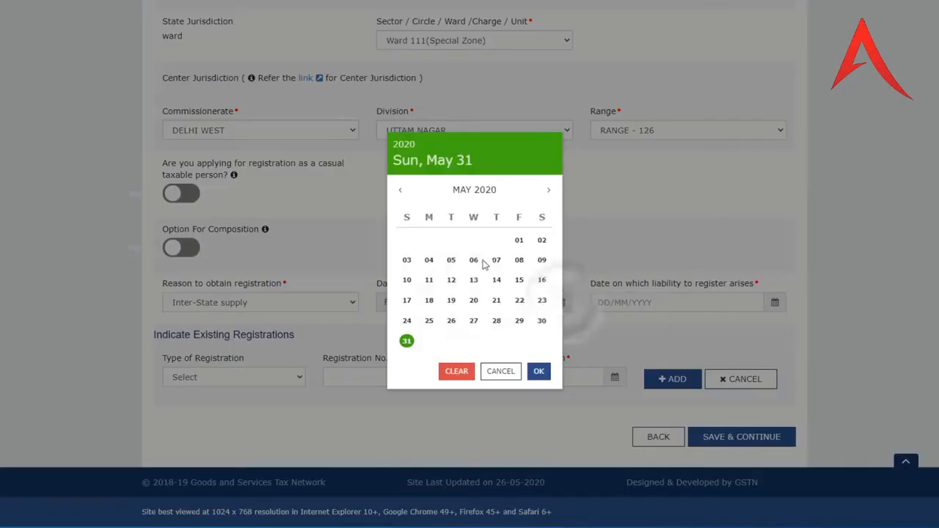
# - Set the commencement date to 01/05/2020 and the liability date to 14/05/2020
pyautogui.click(519, 240)
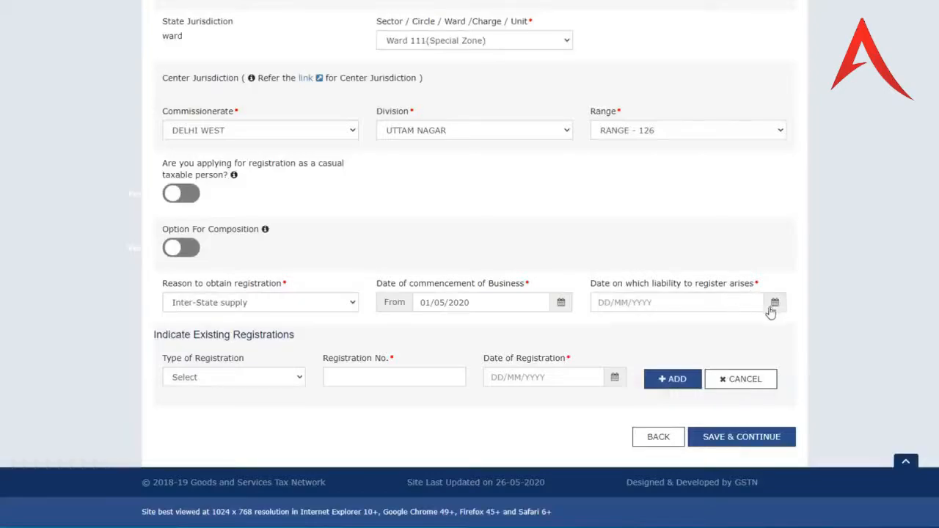
pyautogui.click(776, 304)
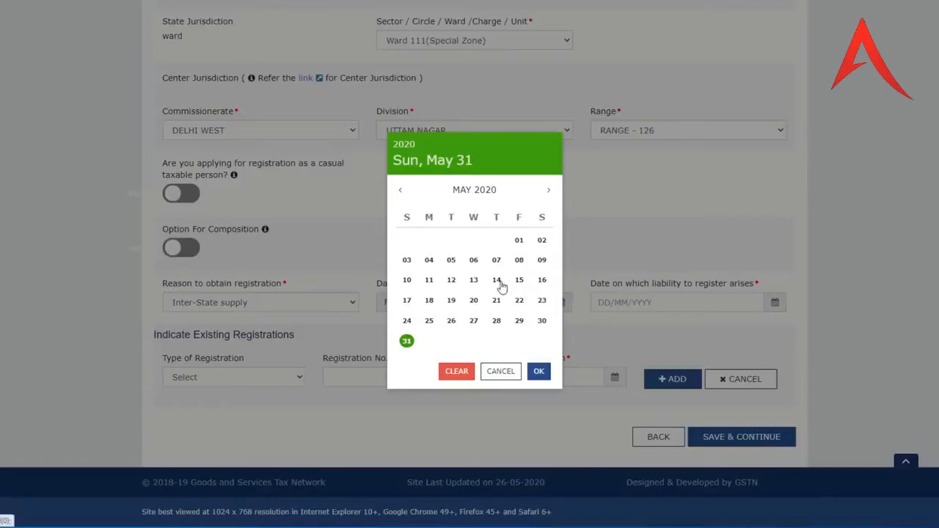
pyautogui.click(497, 281)
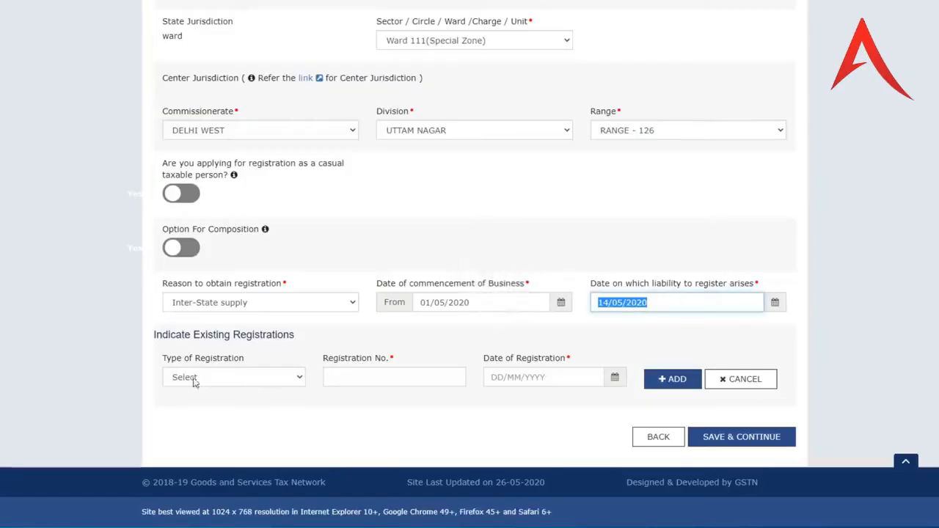
# - Add an existing Temporary ID registration with its pasted number, dated 31/05/2020
pyautogui.click(249, 378)
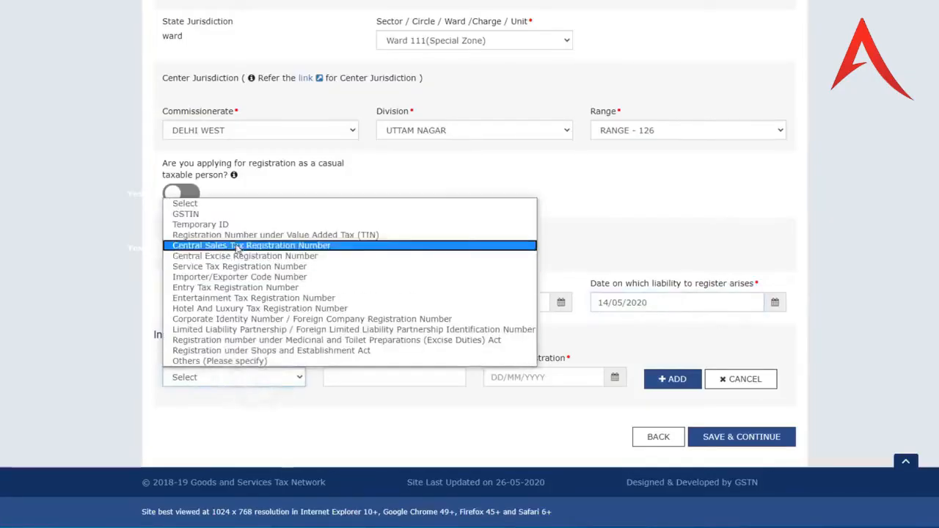
pyautogui.click(202, 226)
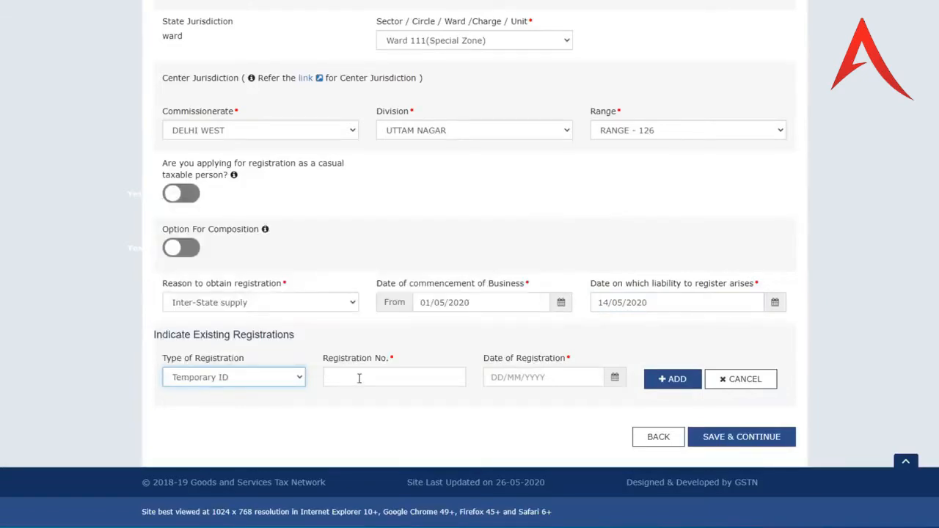
pyautogui.click(359, 378)
pyautogui.hotkey('ctrl', 'v')
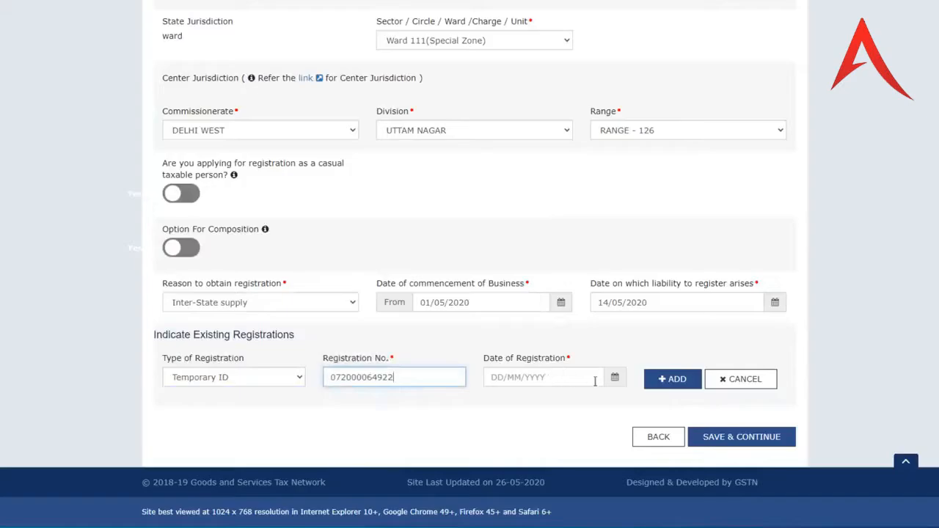
pyautogui.click(614, 379)
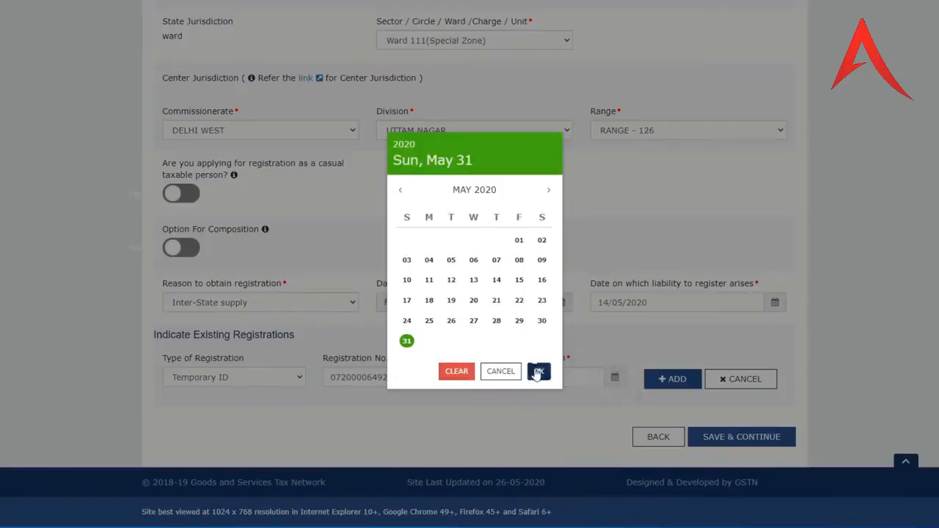
pyautogui.click(538, 371)
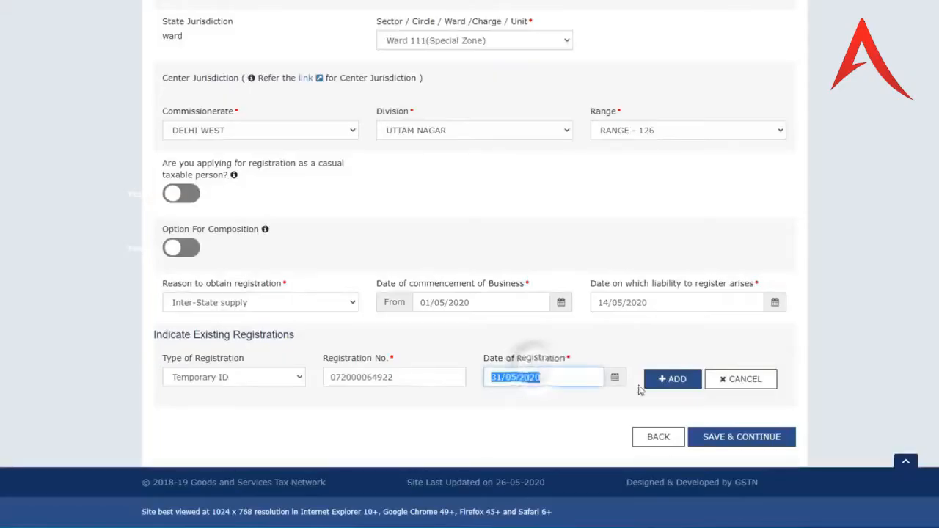
pyautogui.click(293, 381)
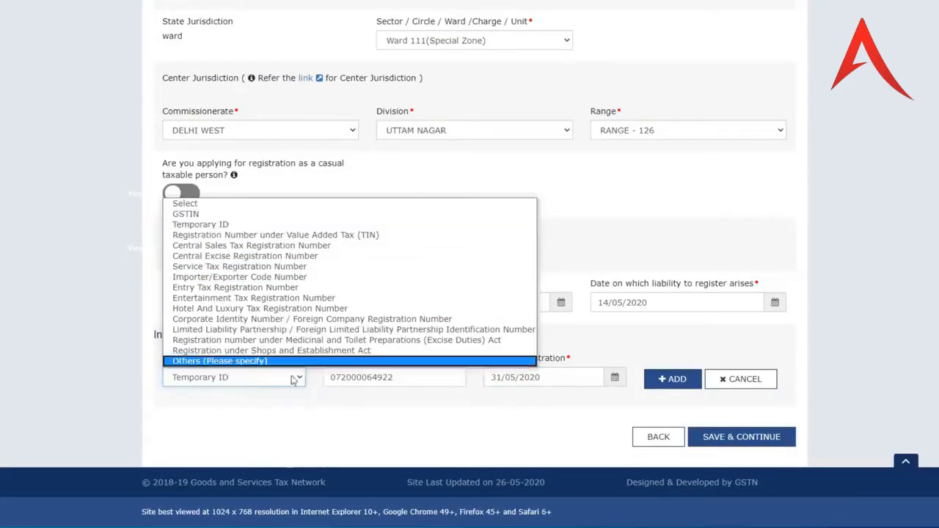
pyautogui.click(292, 378)
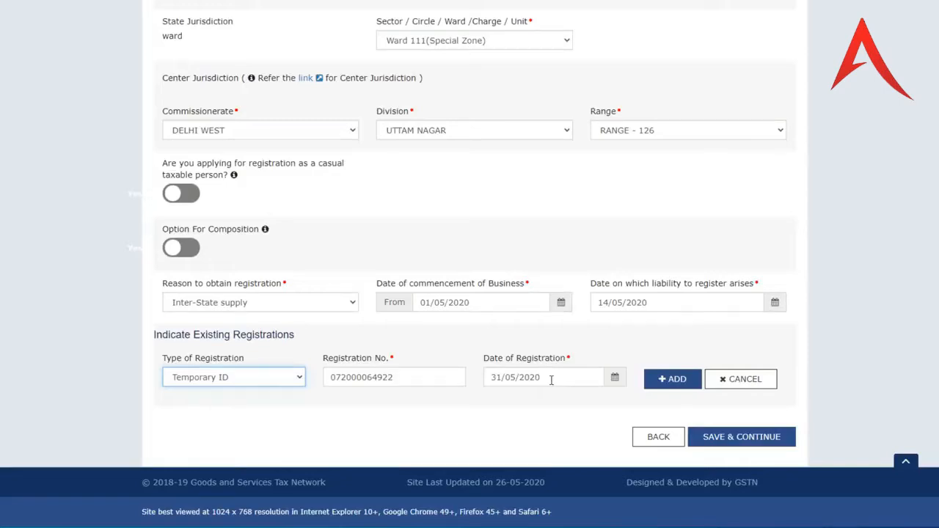
pyautogui.click(673, 380)
# - Save the business details and set the proprietor's gender to Female on the Promoter/Partners form
pyautogui.click(732, 438)
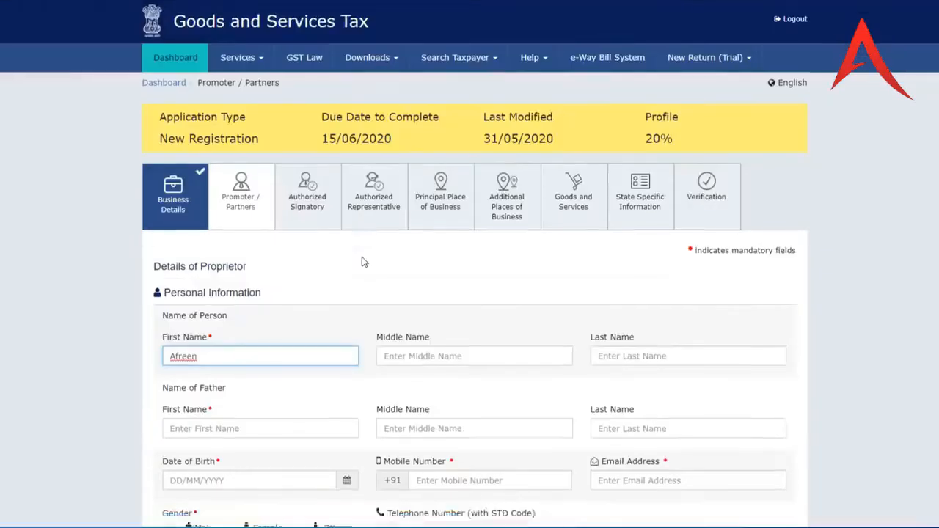
pyautogui.scroll(-3, 303, 247)
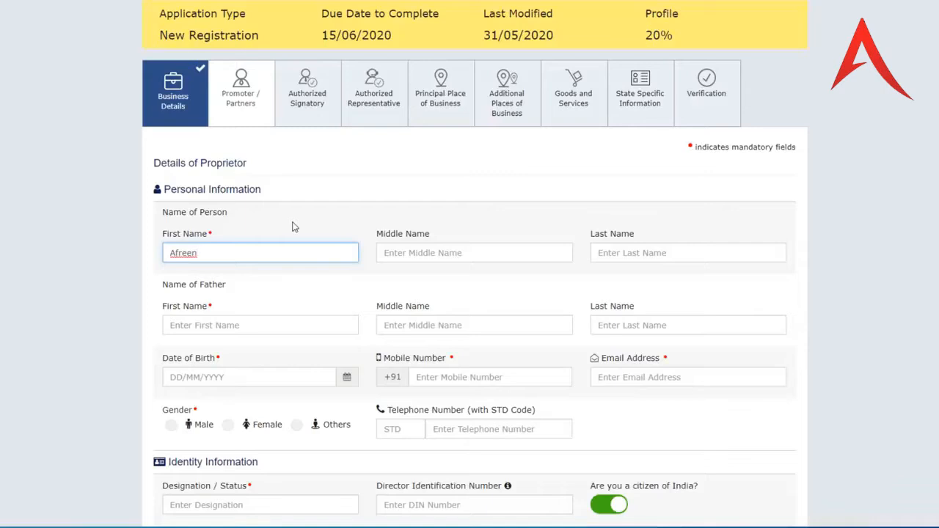
pyautogui.scroll(-1, 272, 209)
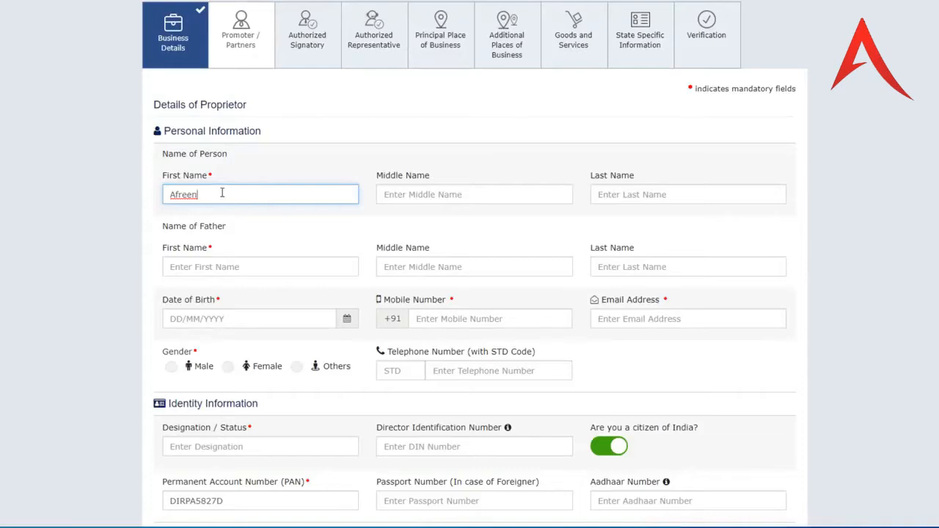
pyautogui.scroll(-1, 411, 195)
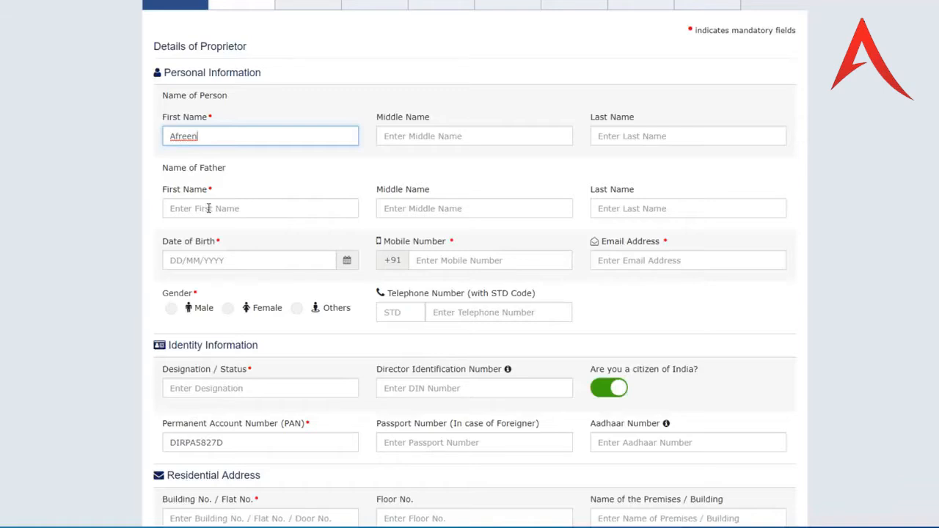
pyautogui.scroll(-1, 209, 208)
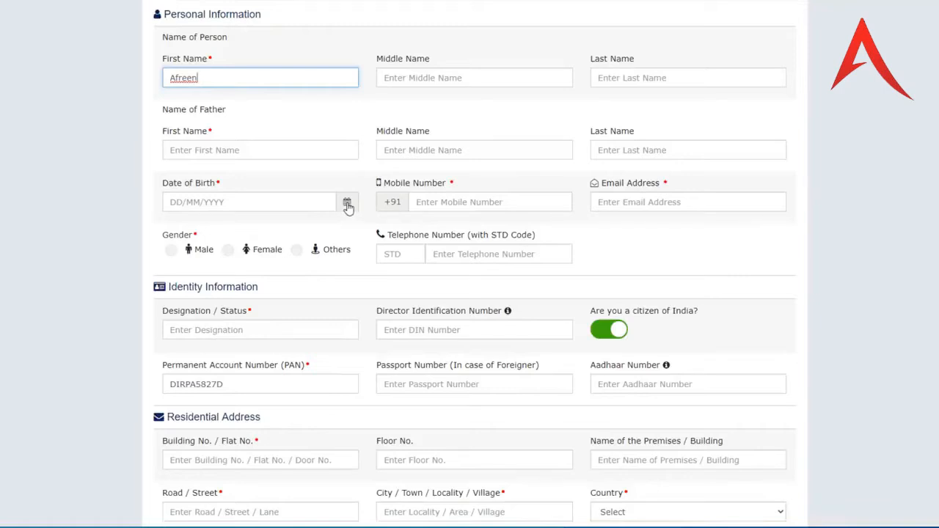
pyautogui.click(228, 251)
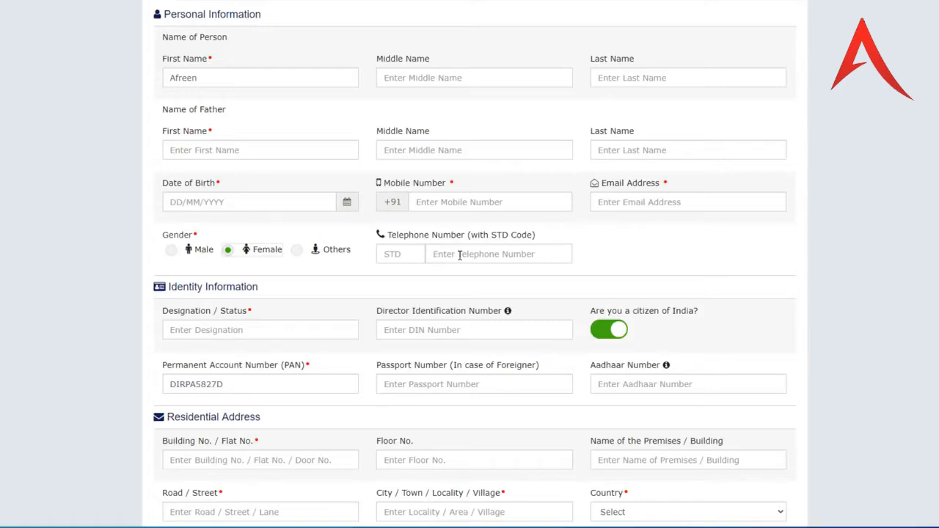
pyautogui.scroll(-2, 460, 255)
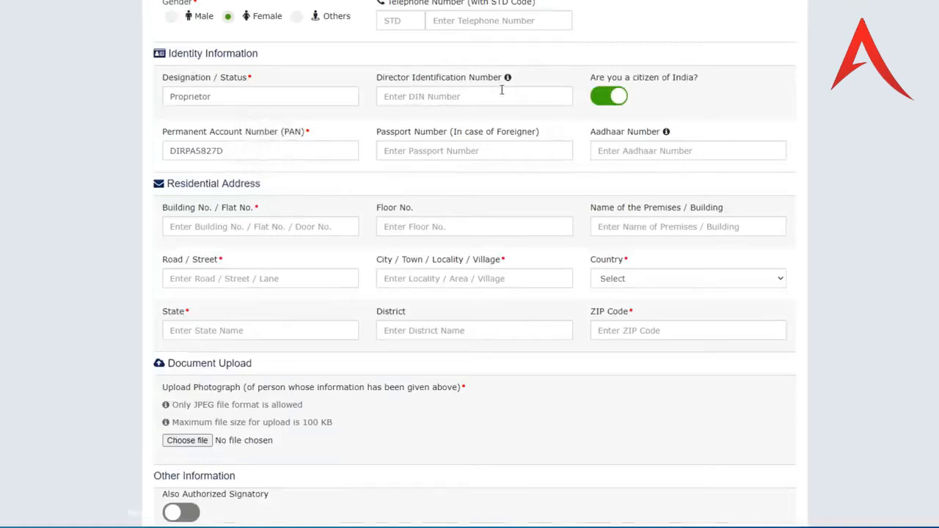
pyautogui.moveTo(509, 79)
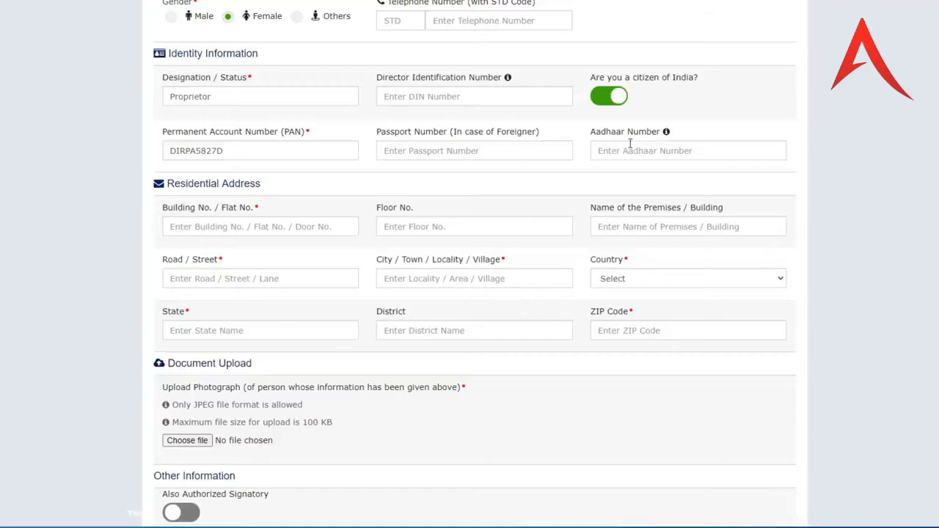
pyautogui.scroll(-1, 234, 206)
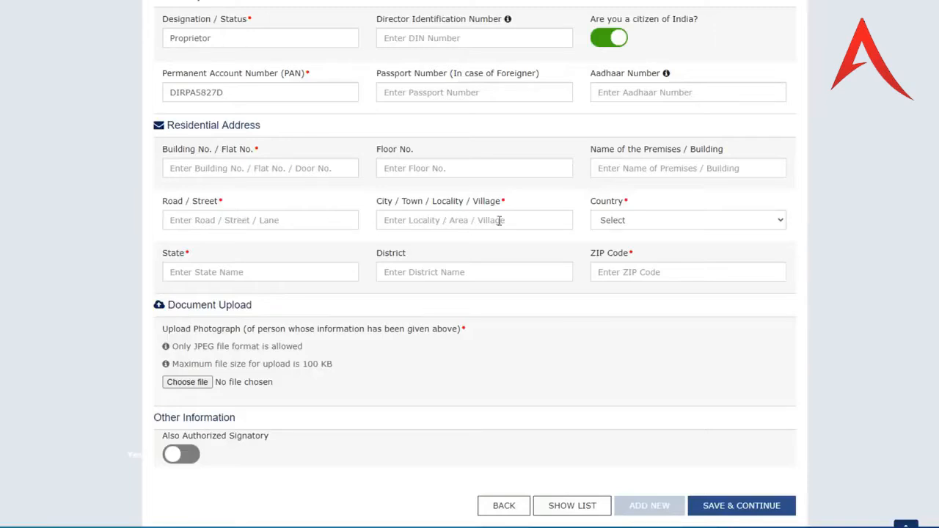
# - Set the residential address to India, Uttar Pradesh, Bijnor and enter the residential PIN code
pyautogui.click(639, 219)
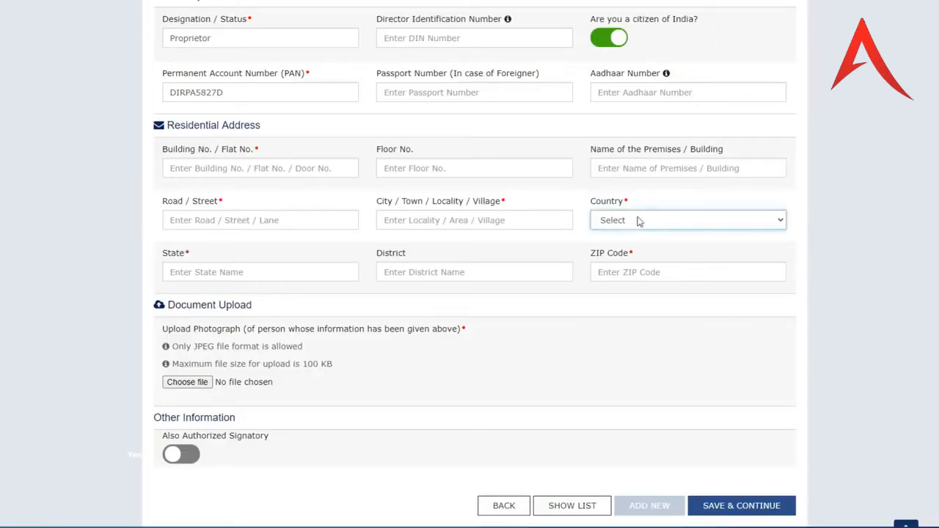
pyautogui.click(625, 245)
pyautogui.click(251, 270)
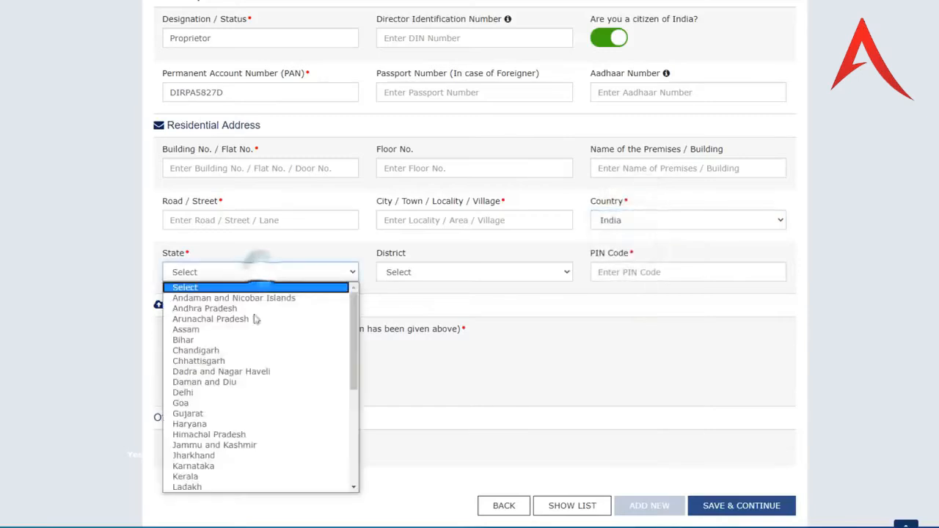
pyautogui.scroll(-7, 256, 411)
pyautogui.click(231, 467)
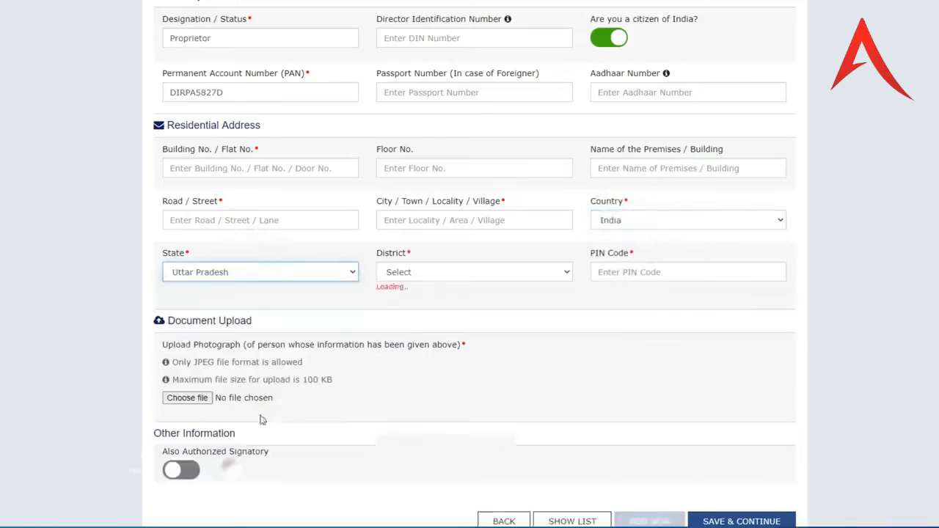
pyautogui.click(430, 275)
pyautogui.click(428, 456)
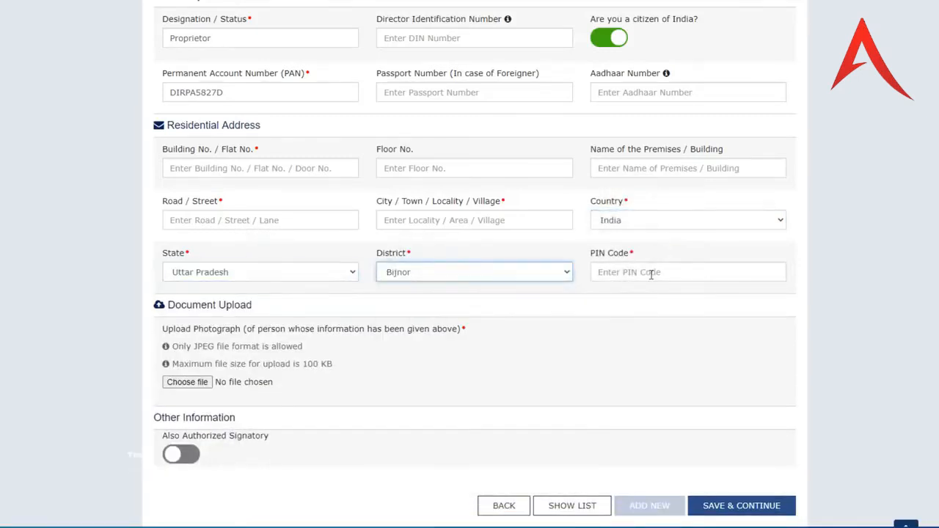
pyautogui.click(653, 272)
pyautogui.write('246731')
# - Mark the proprietor as also Authorized Signatory and save the promoter details
pyautogui.scroll(-2, 390, 315)
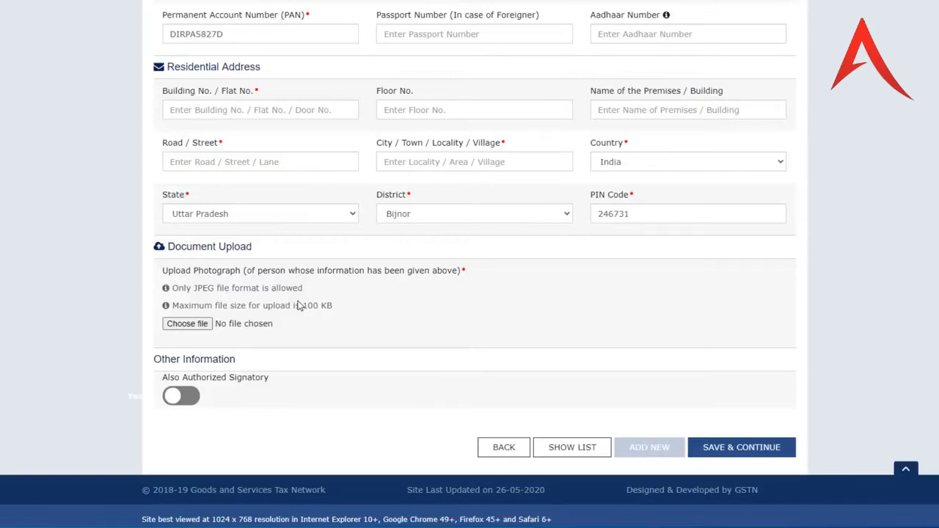
pyautogui.scroll(-1, 293, 306)
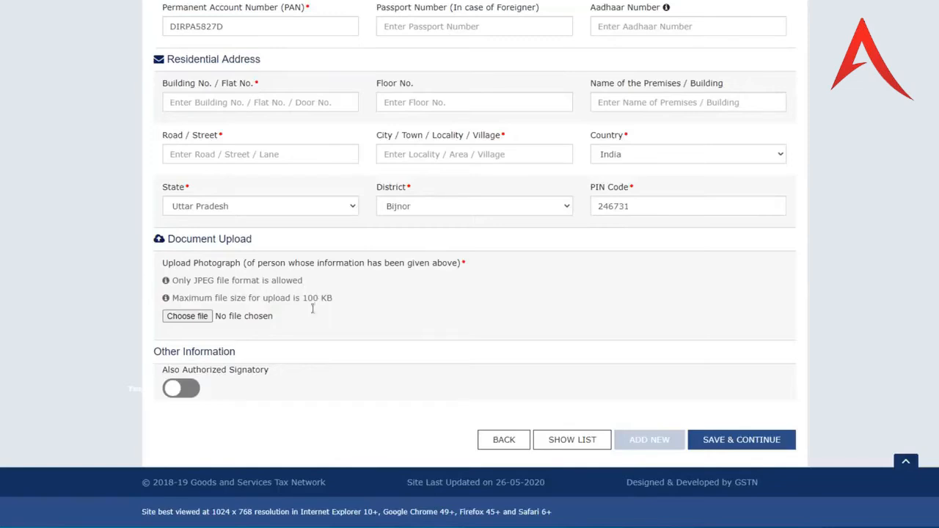
pyautogui.click(193, 391)
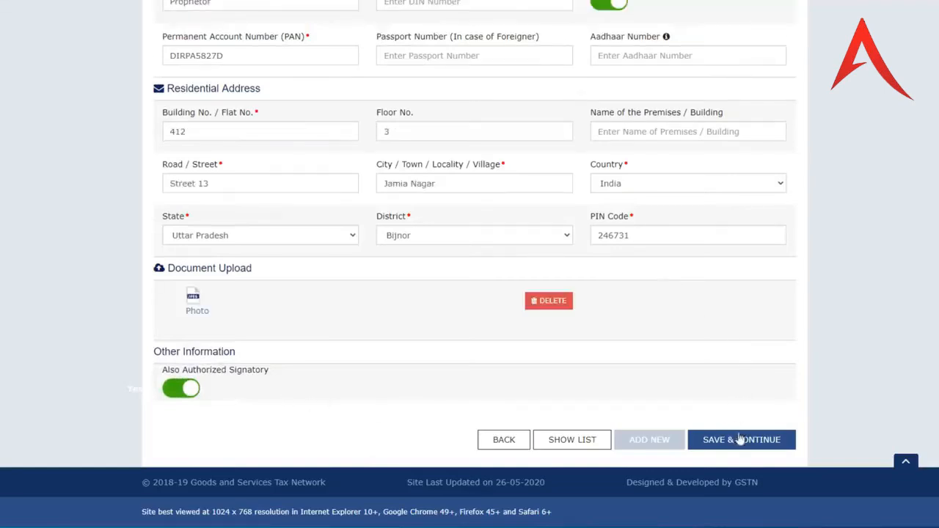
pyautogui.click(744, 441)
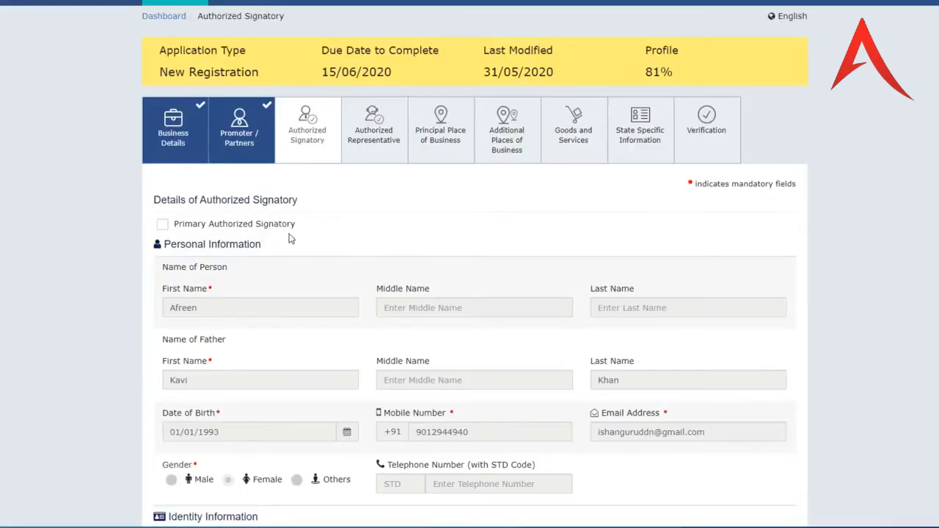
# - Tick Primary Authorized Signatory for the proprietor, add a new blank entry, and save the step
pyautogui.click(162, 225)
pyautogui.scroll(-9, 558, 356)
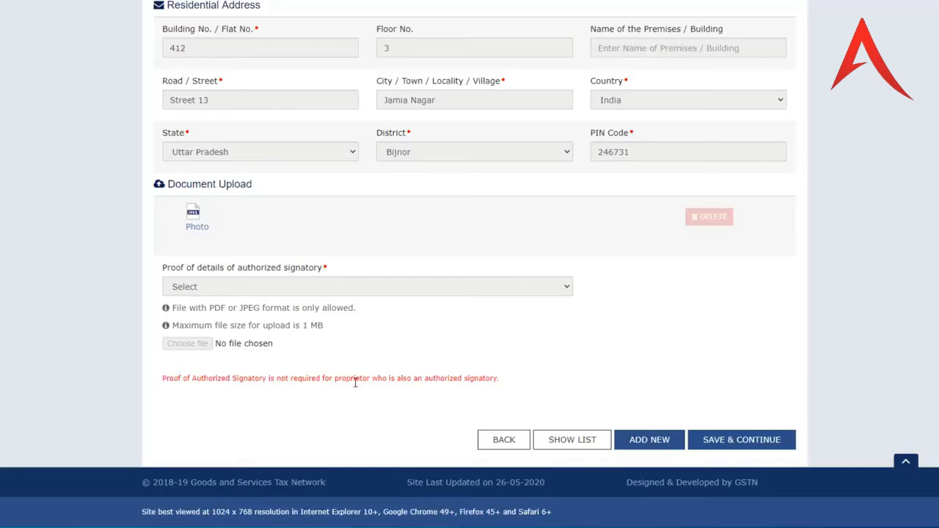
pyautogui.click(660, 443)
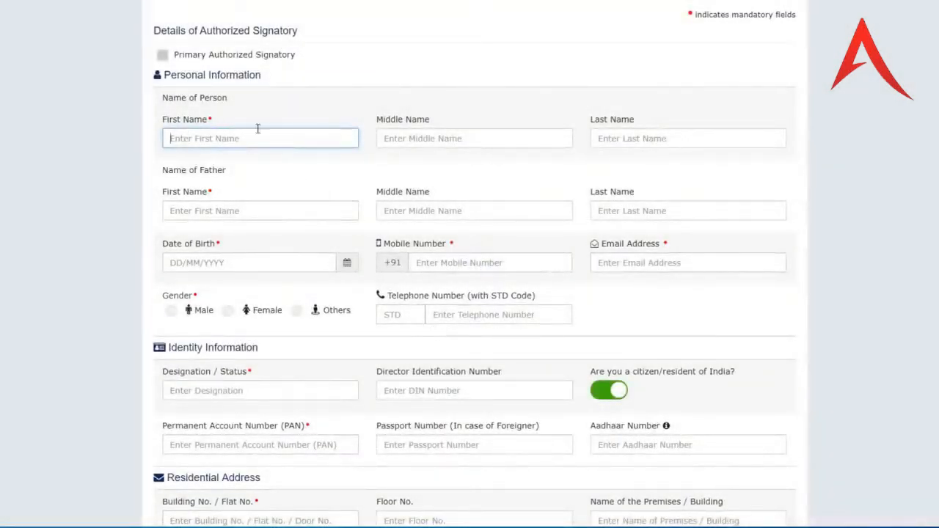
pyautogui.scroll(-5, 287, 279)
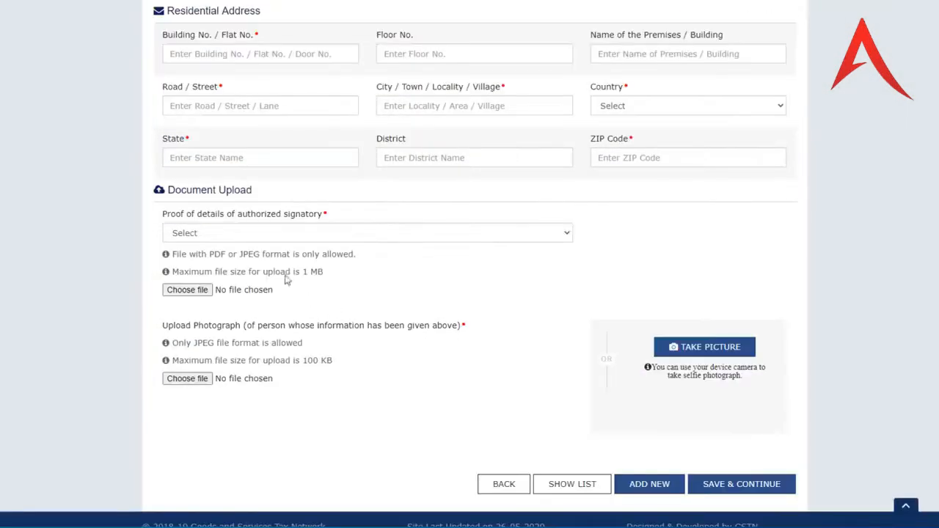
pyautogui.click(270, 235)
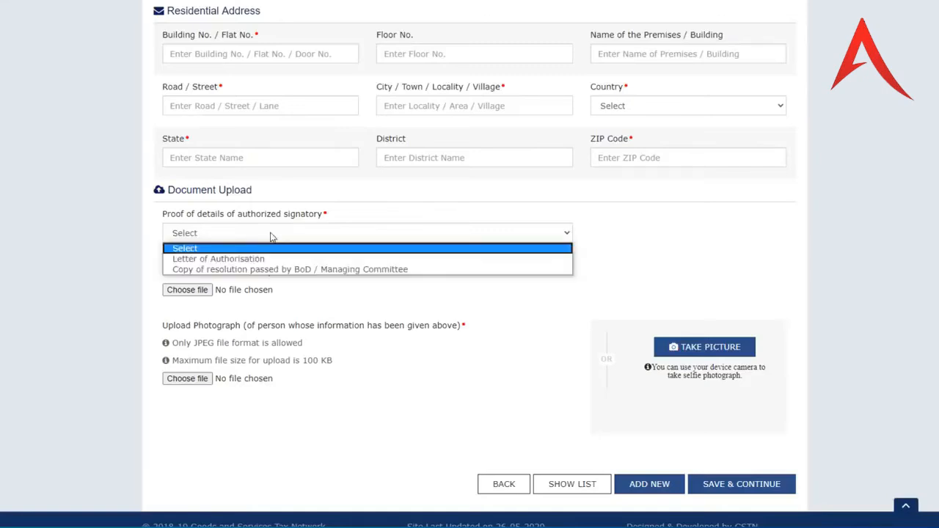
pyautogui.click(213, 258)
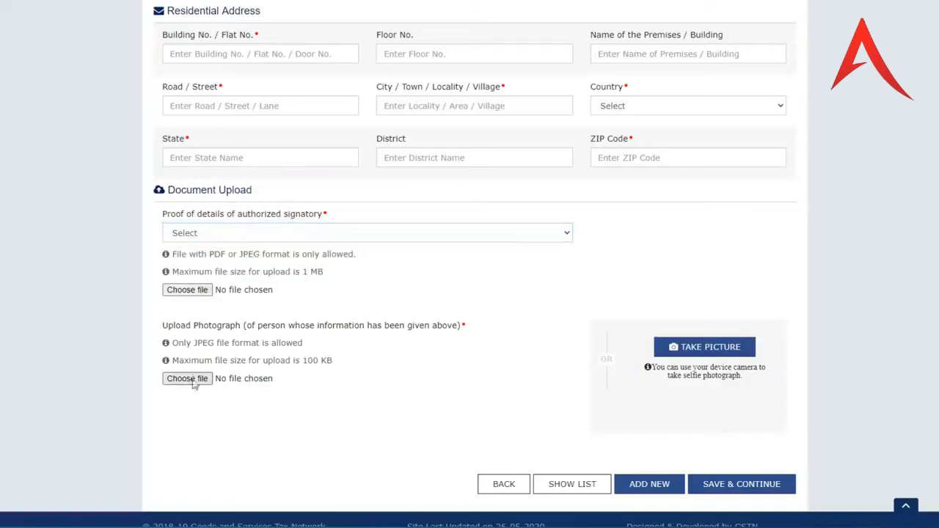
pyautogui.click(741, 486)
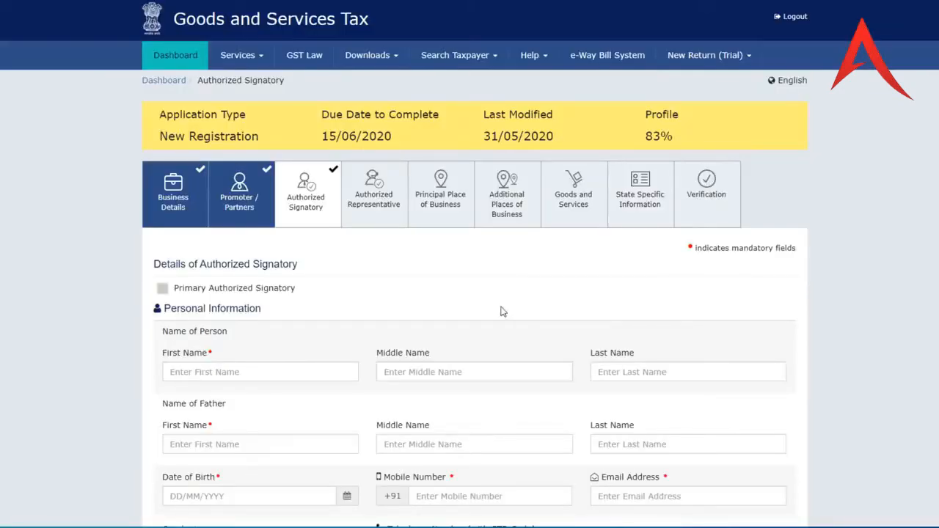
# - Go back to the saved signatory entry, re-save it, and continue to Authorized Representative
pyautogui.scroll(-10, 501, 308)
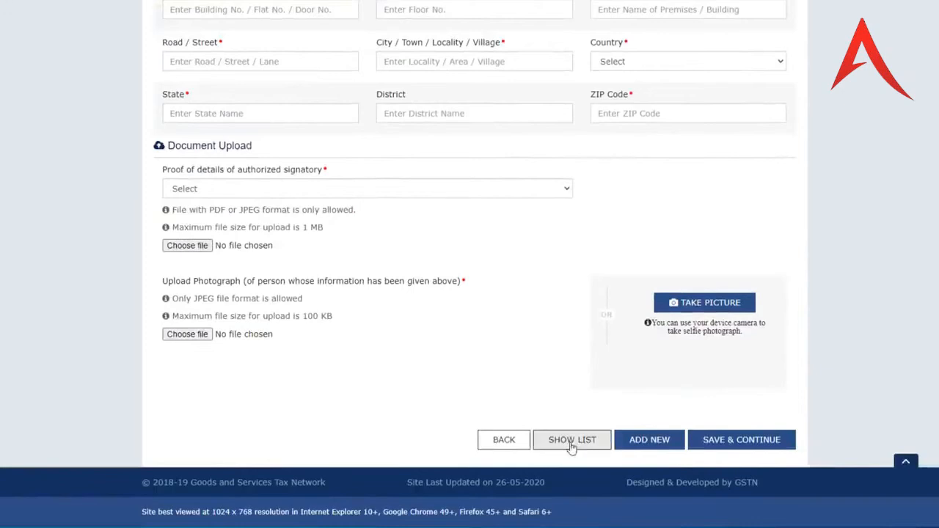
pyautogui.click(521, 446)
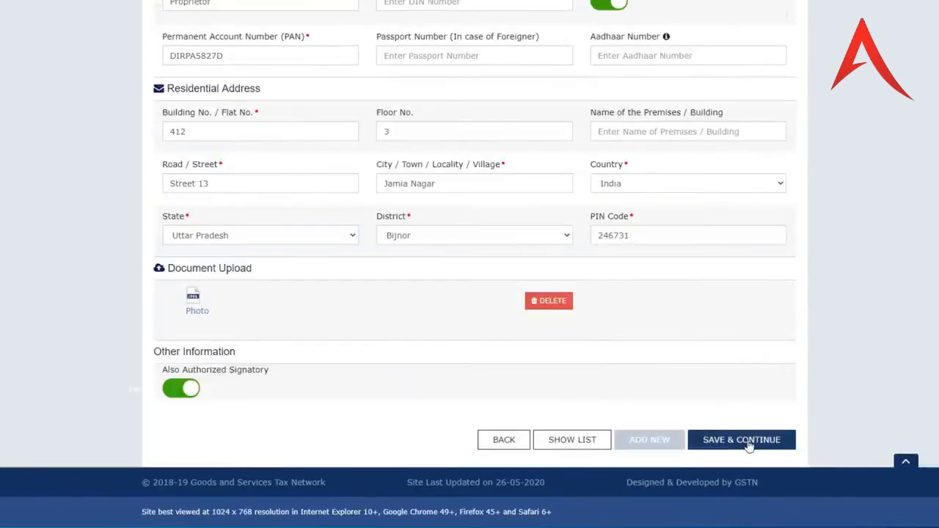
pyautogui.click(748, 441)
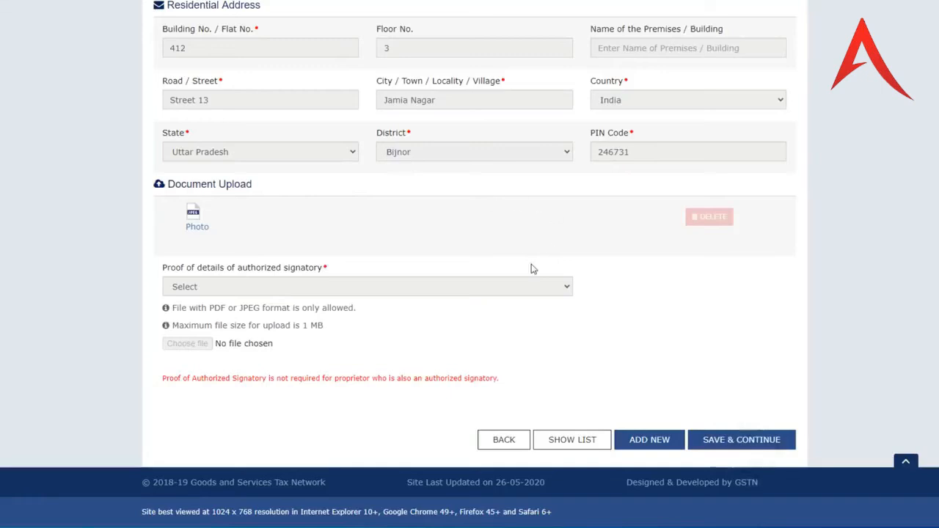
pyautogui.click(730, 444)
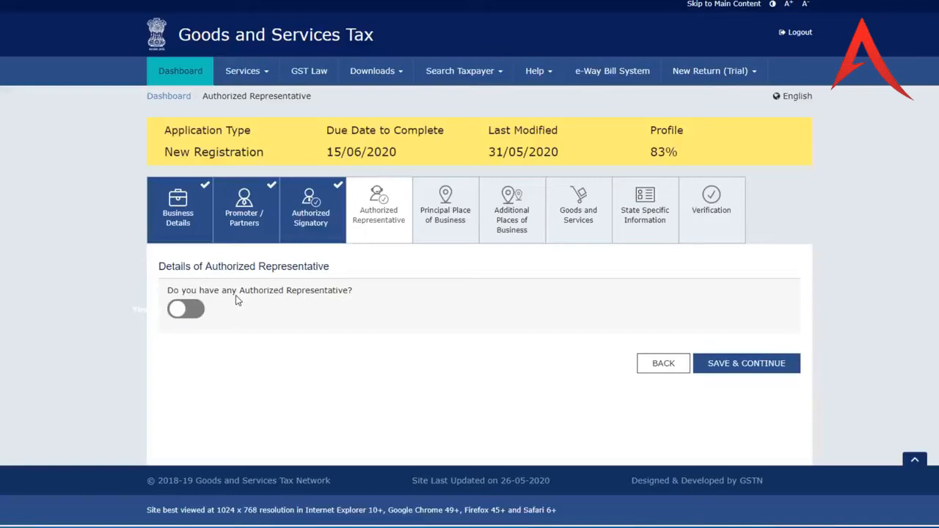
# - Declare no authorized representative and save to reach Principal Place of Business
pyautogui.click(202, 309)
pyautogui.scroll(-1, 296, 340)
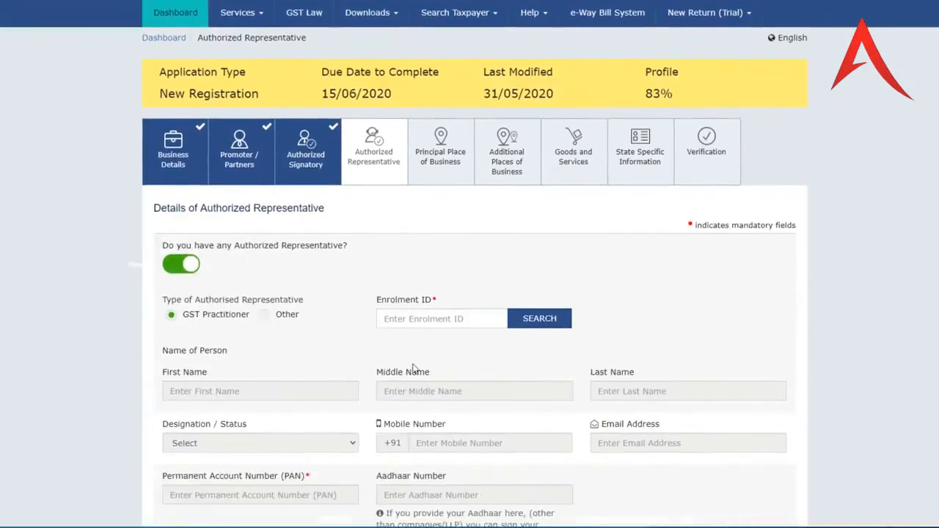
pyautogui.scroll(-2, 416, 369)
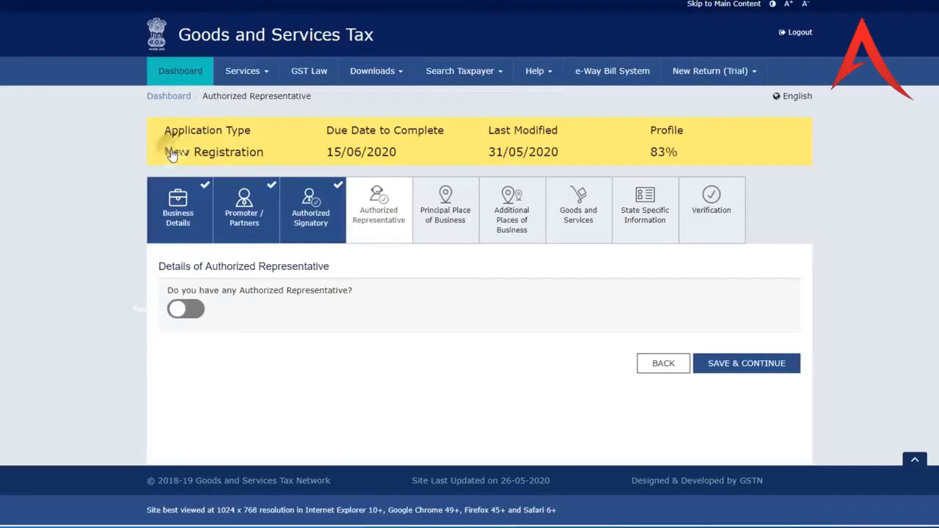
pyautogui.click(178, 149)
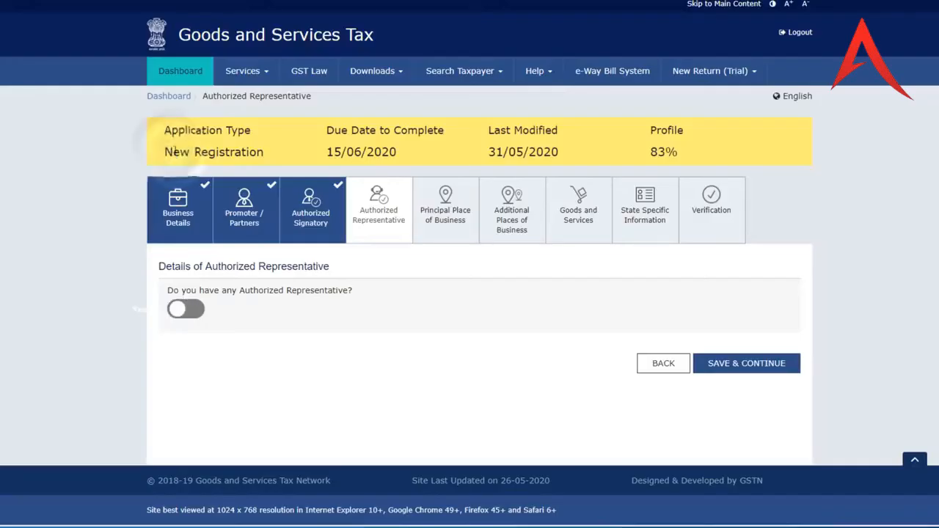
pyautogui.click(748, 374)
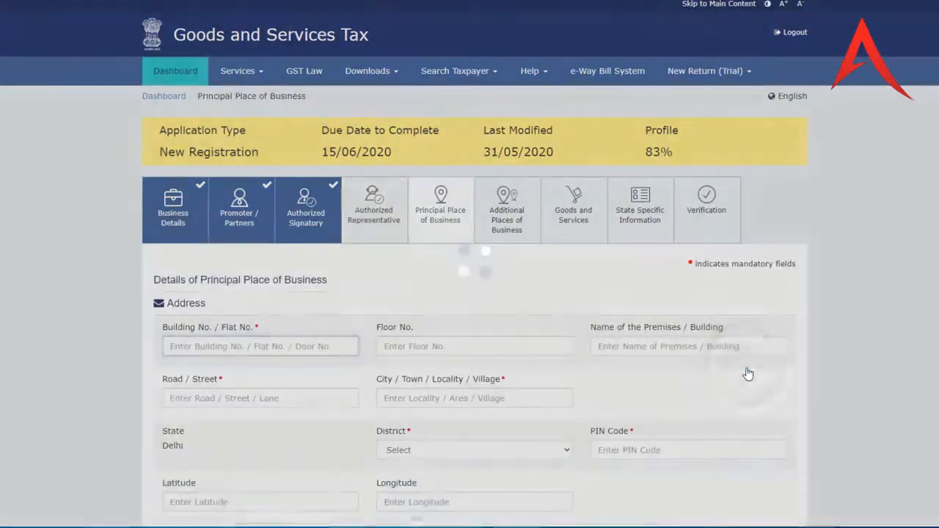
# - Select the business's Delhi district for the principal place of business
pyautogui.scroll(-2, 513, 291)
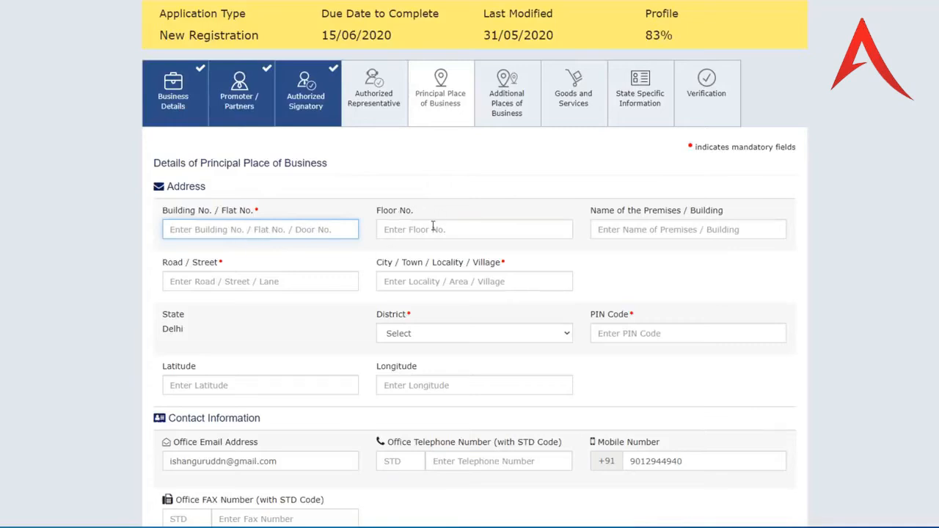
pyautogui.scroll(-1, 449, 209)
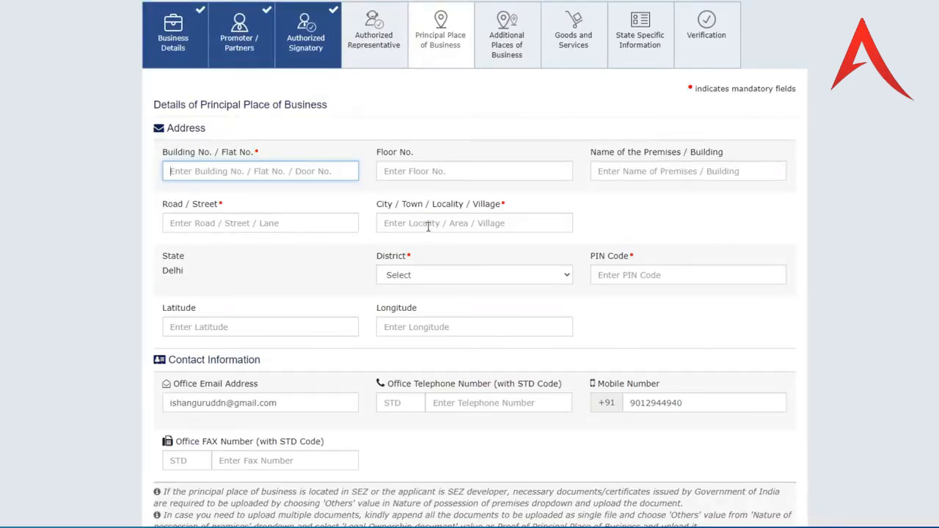
pyautogui.scroll(-1, 478, 222)
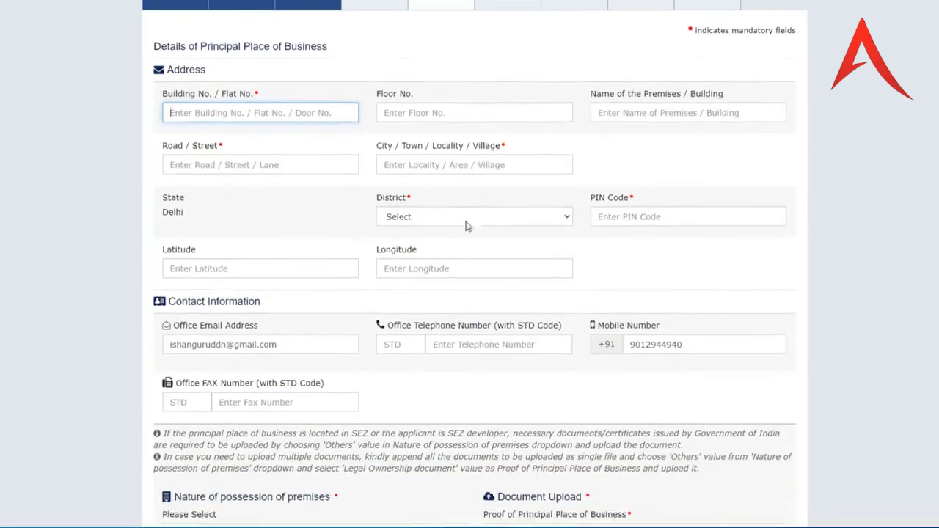
pyautogui.click(437, 219)
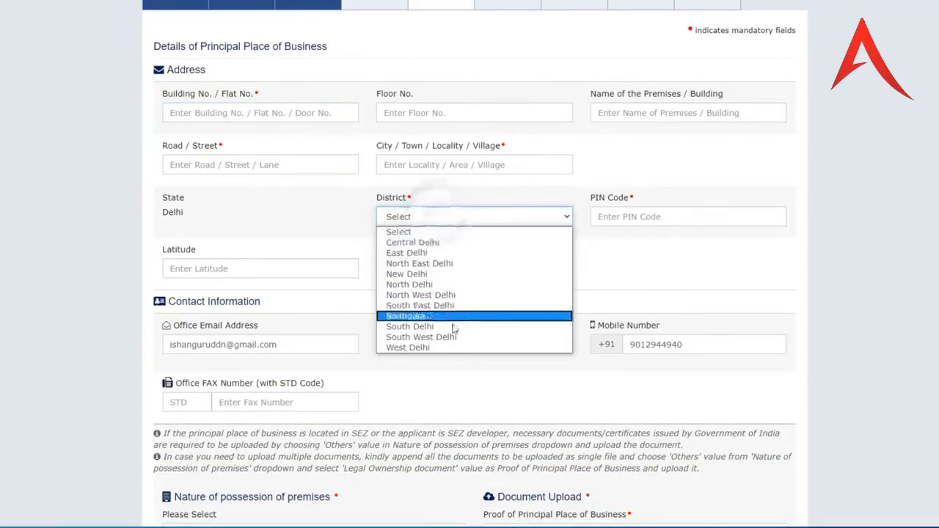
pyautogui.click(411, 348)
pyautogui.scroll(-5, 245, 189)
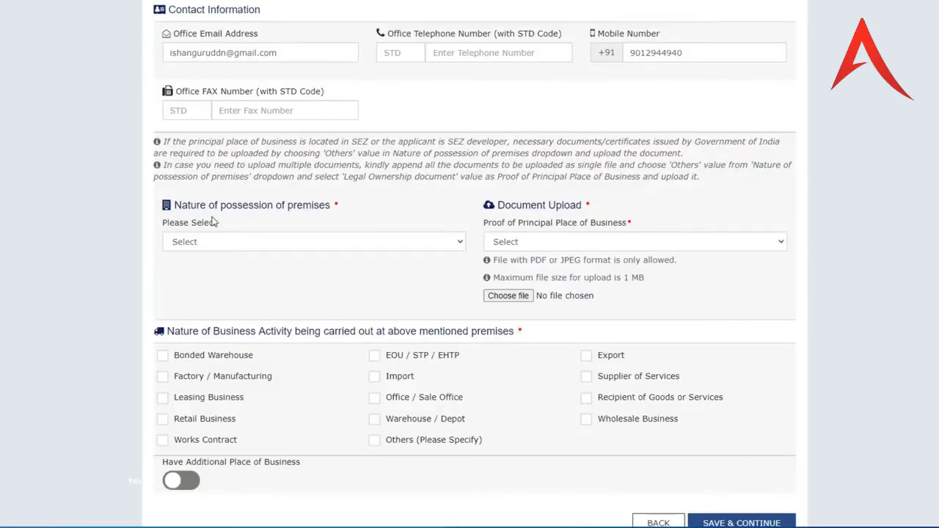
# - Set nature of possession to Rented with Rent / Lease agreement as proof, and start attaching it
pyautogui.click(228, 246)
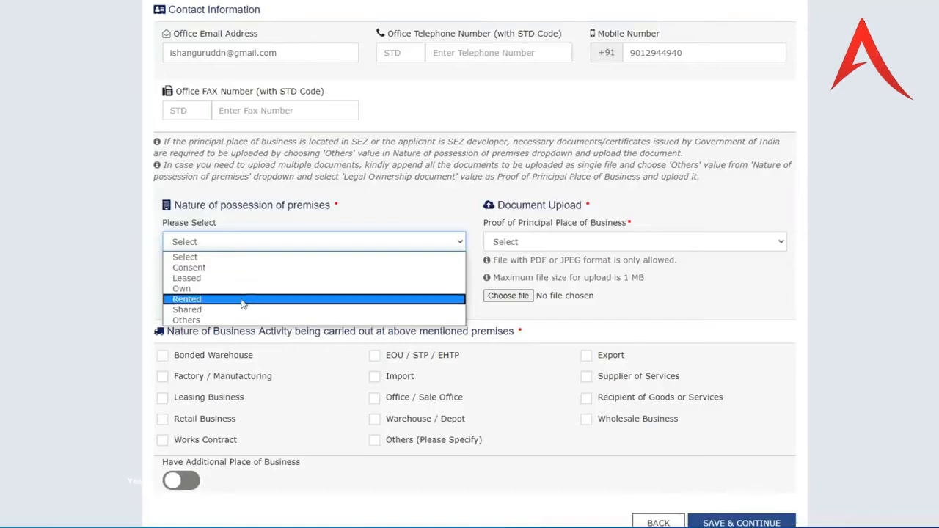
pyautogui.click(241, 300)
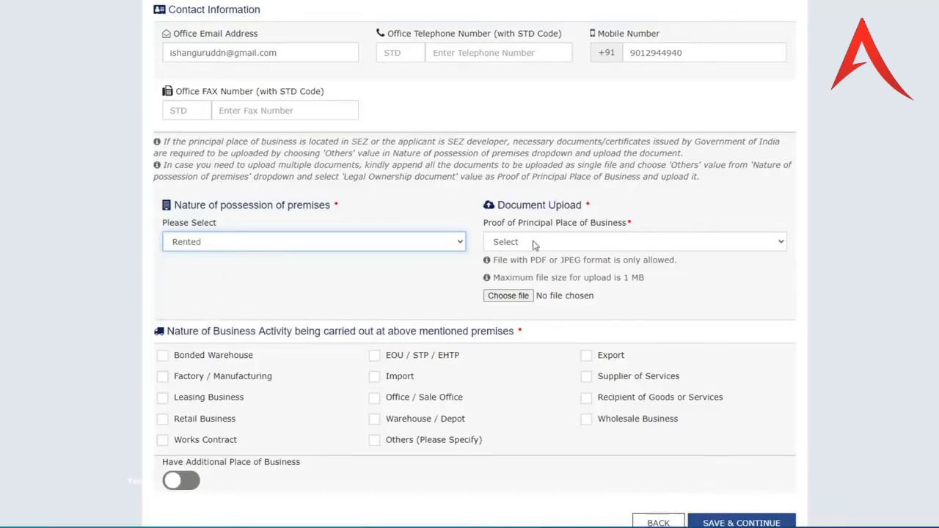
pyautogui.click(576, 250)
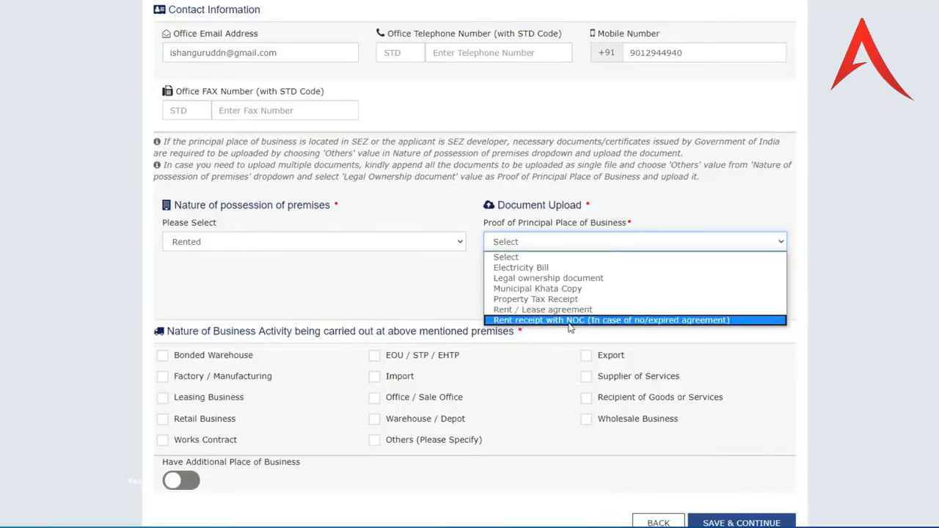
pyautogui.click(552, 309)
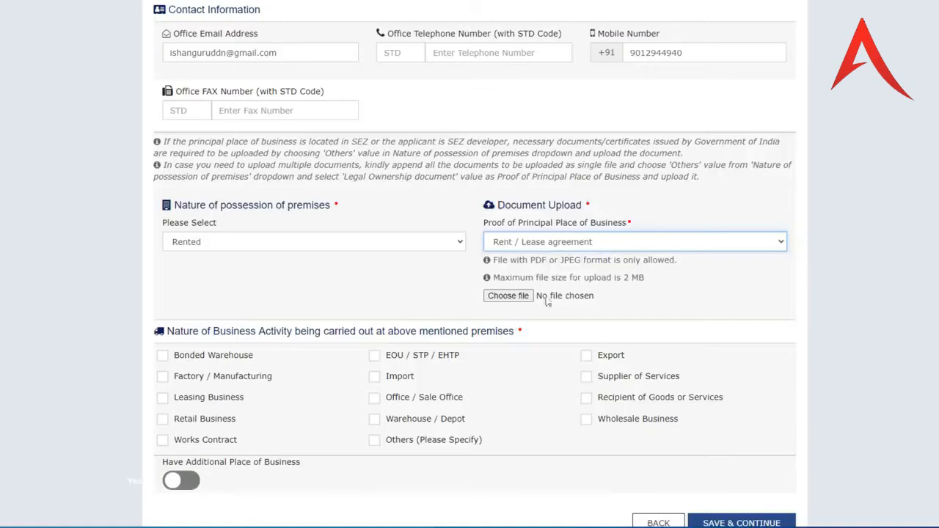
pyautogui.click(509, 296)
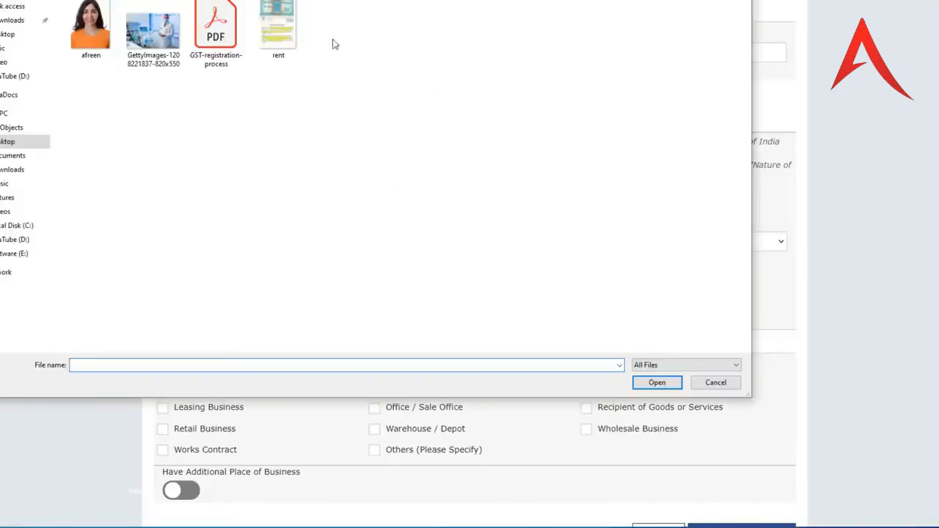
# - Upload the 'rent' file as the Rent / Lease agreement proof document
pyautogui.click(289, 27)
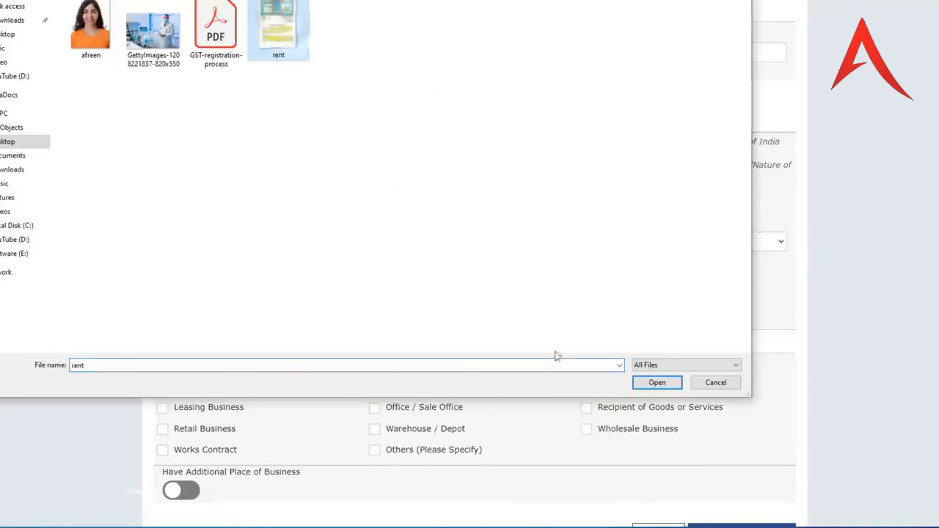
pyautogui.click(650, 383)
pyautogui.scroll(-2, 536, 287)
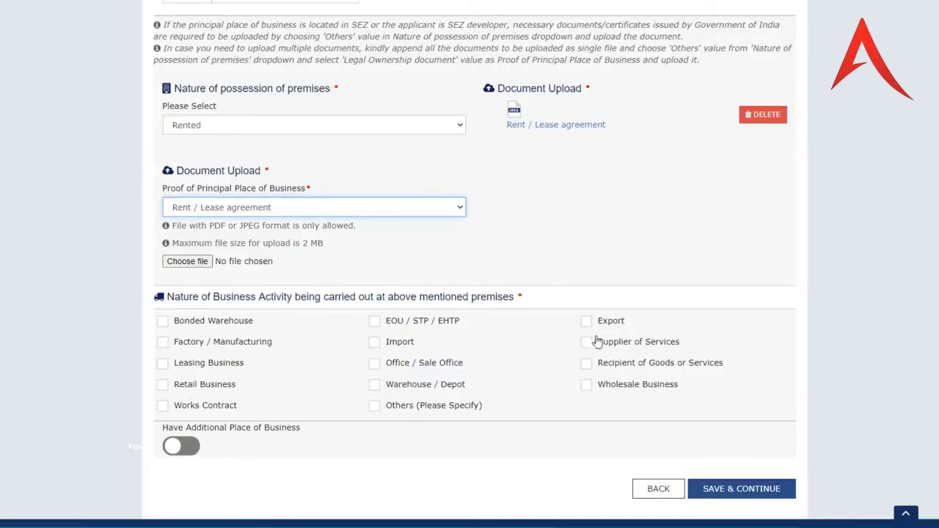
# - Tick Wholesale Business, set no additional place of business, save, and continue to Goods and Services
pyautogui.click(588, 386)
pyautogui.scroll(-2, 370, 355)
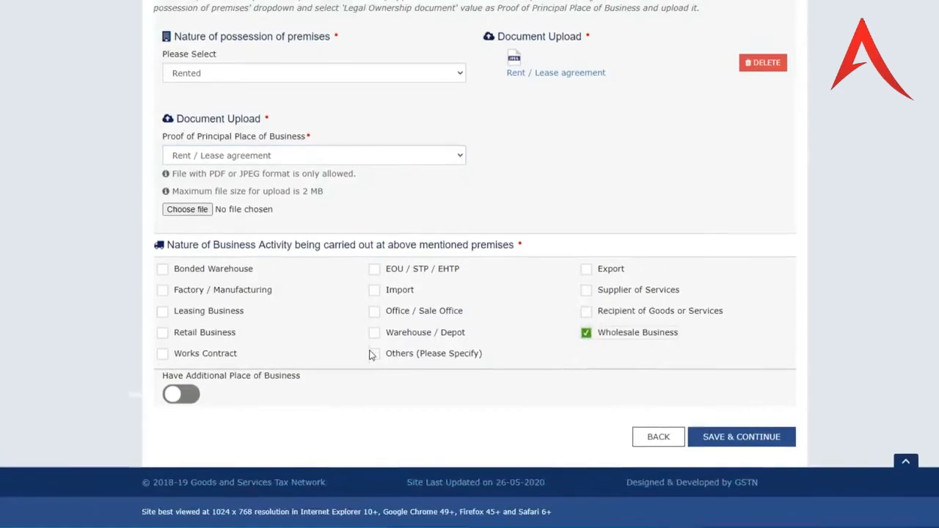
pyautogui.click(194, 397)
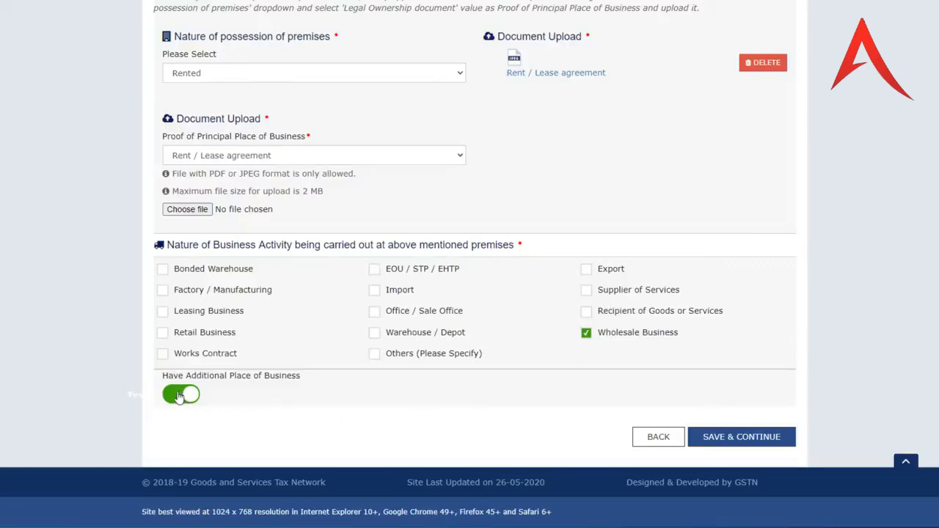
pyautogui.click(186, 397)
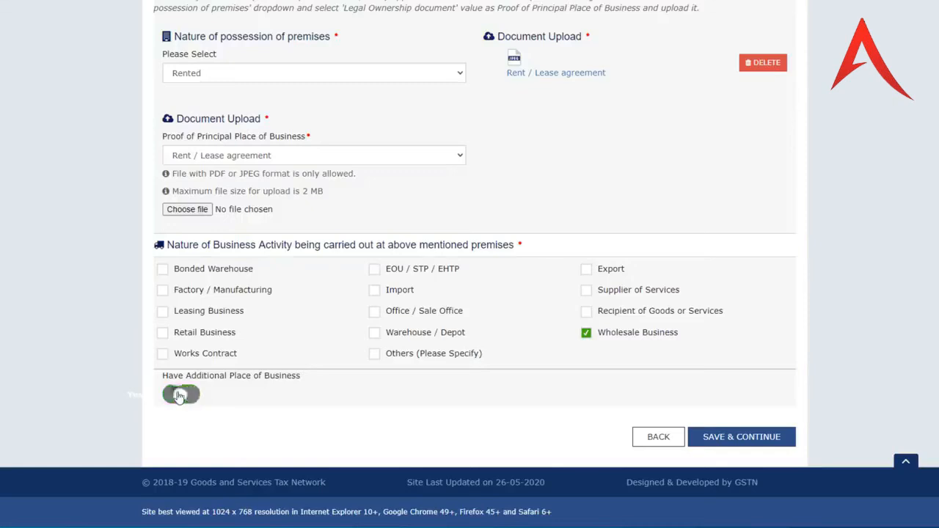
pyautogui.click(741, 440)
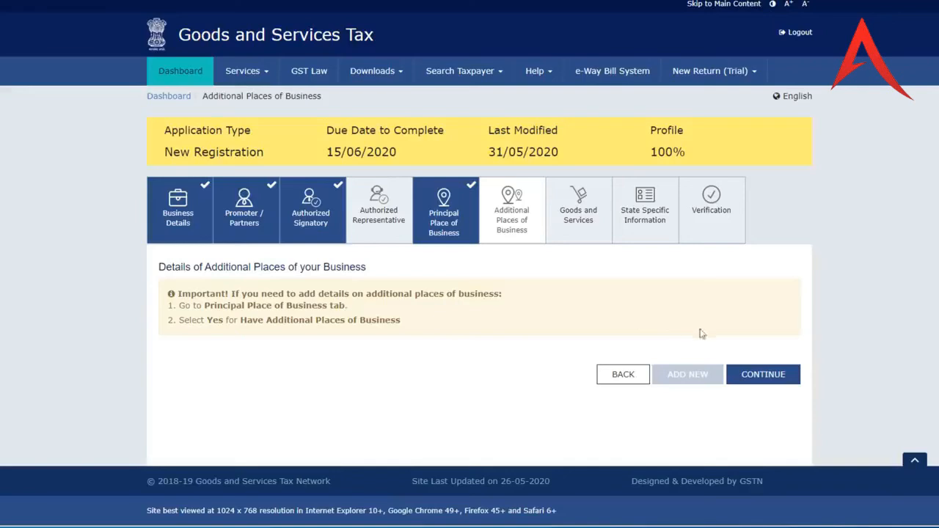
pyautogui.click(763, 375)
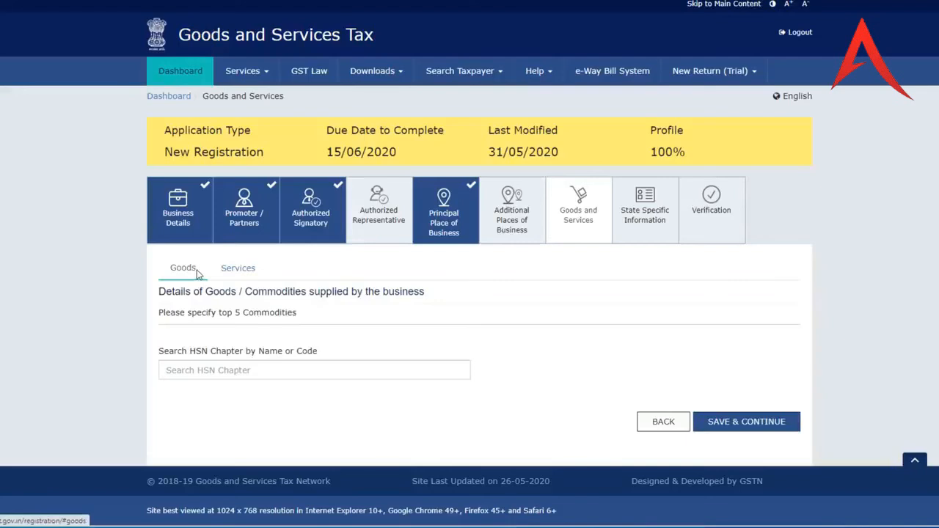
# - Switch between the Services and Goods forms, ending on the goods commodities form
pyautogui.click(240, 272)
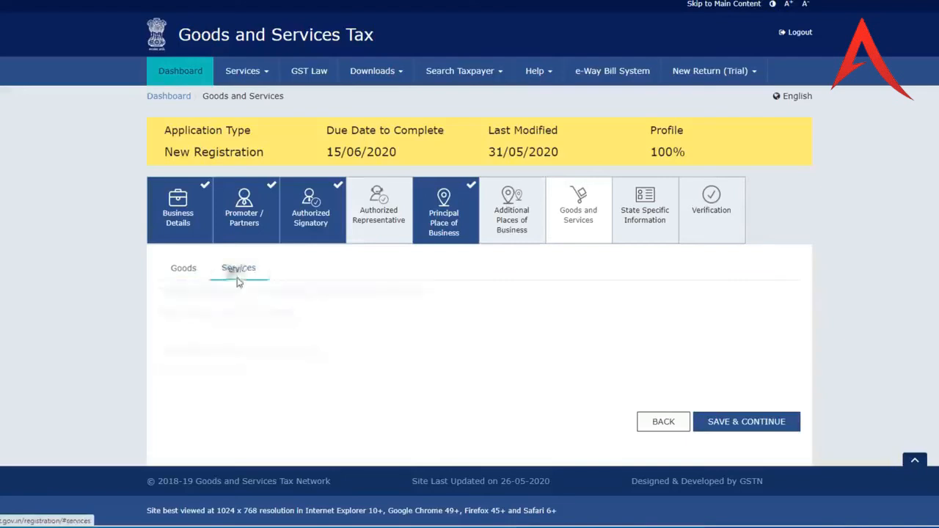
pyautogui.click(183, 271)
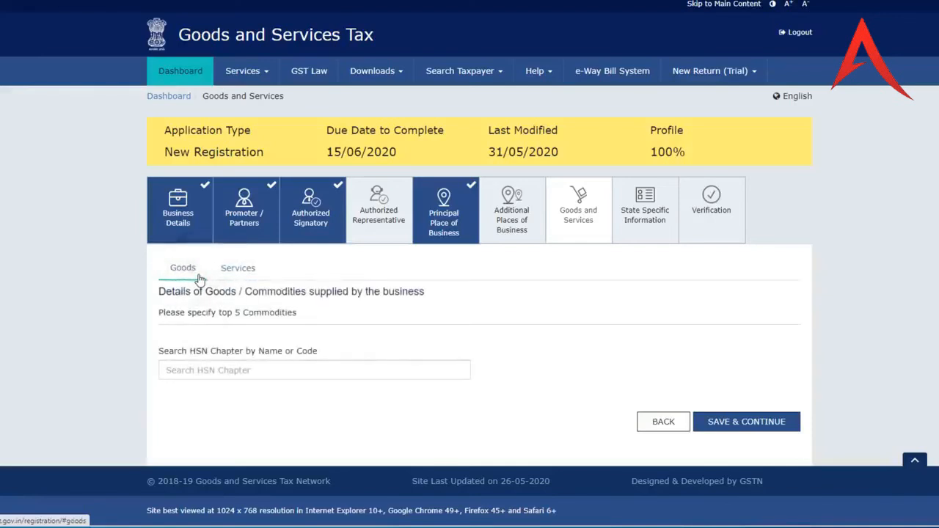
pyautogui.click(239, 275)
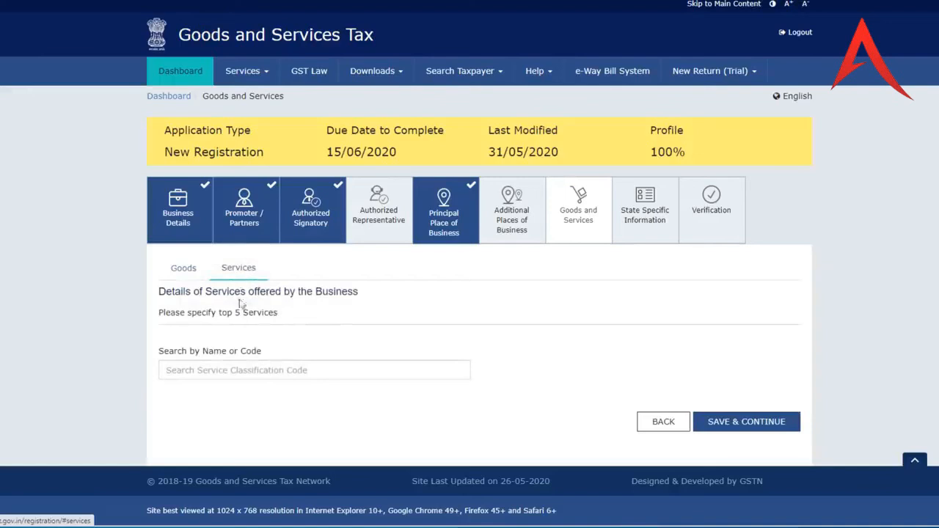
pyautogui.click(192, 273)
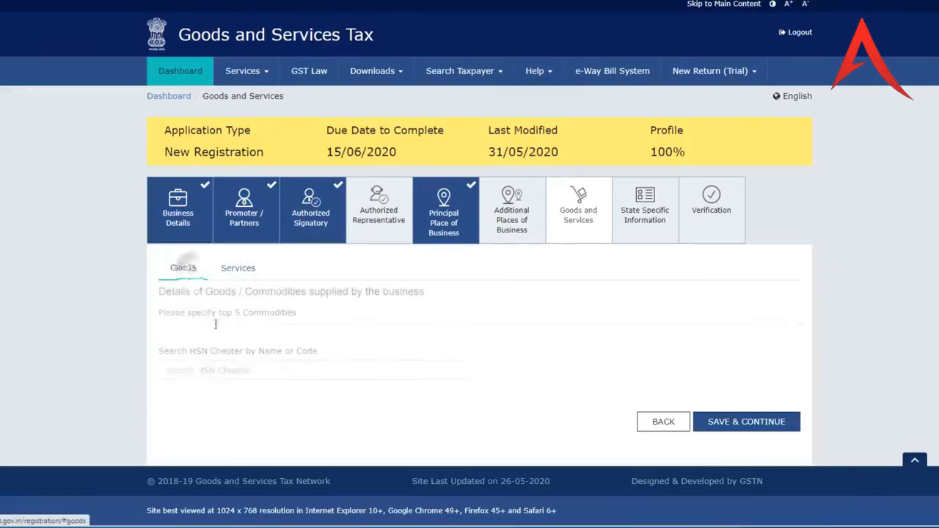
# - Search 'sho' and add HSN 64035111 to the goods list, then save the Goods page
pyautogui.click(244, 369)
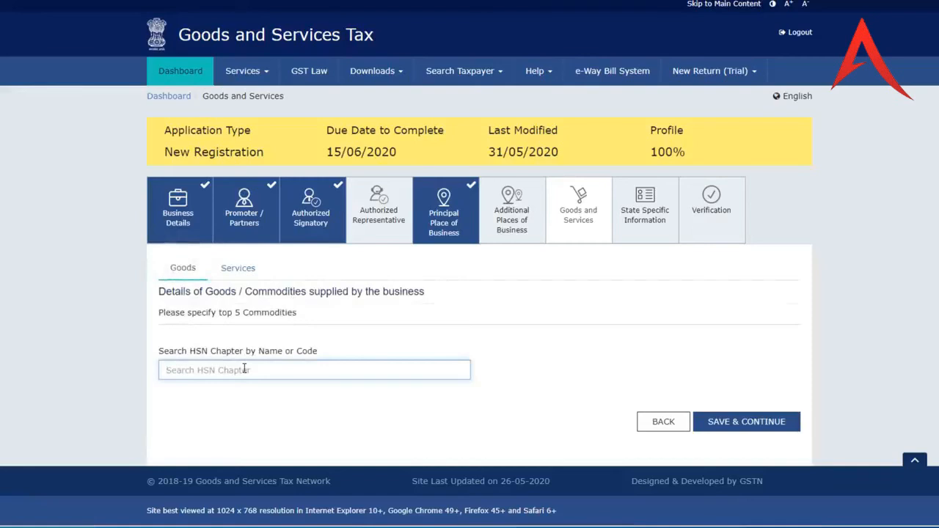
pyautogui.write('shoes')
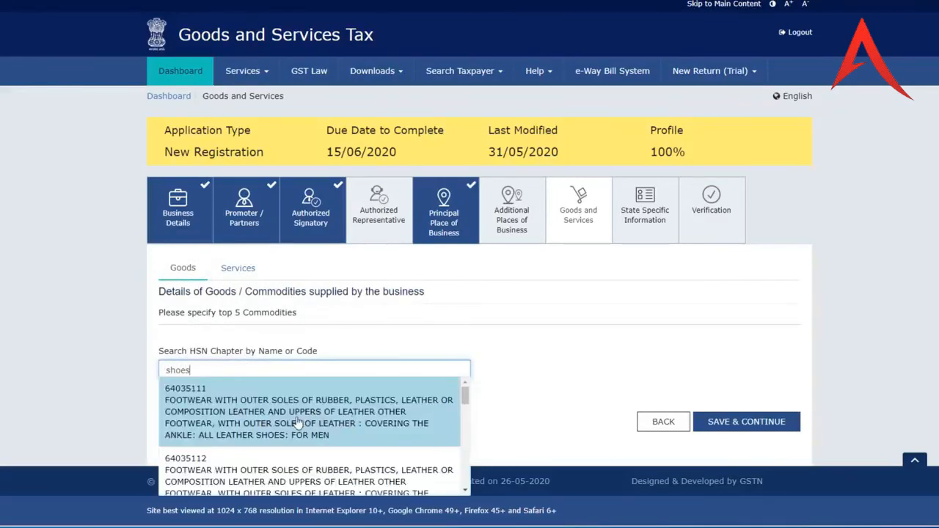
pyautogui.scroll(-1, 297, 422)
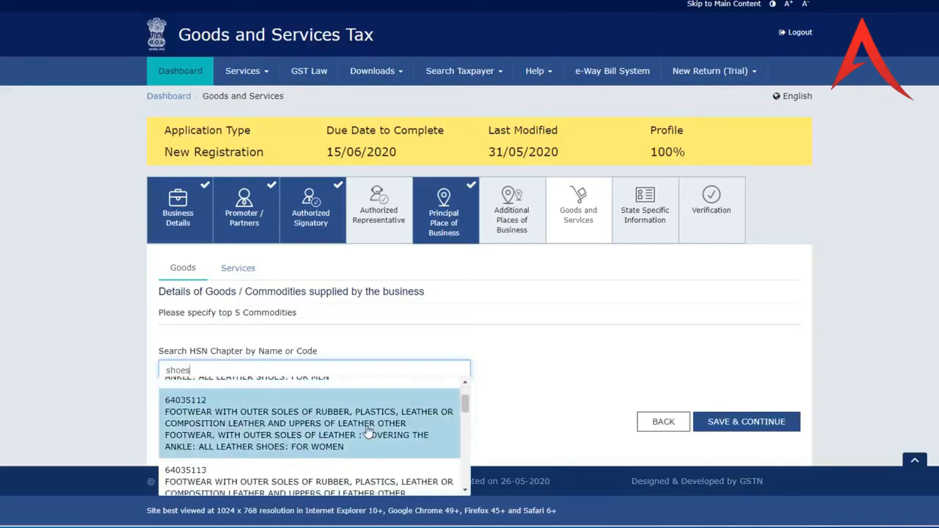
pyautogui.scroll(-1, 371, 433)
pyautogui.scroll(3, 369, 440)
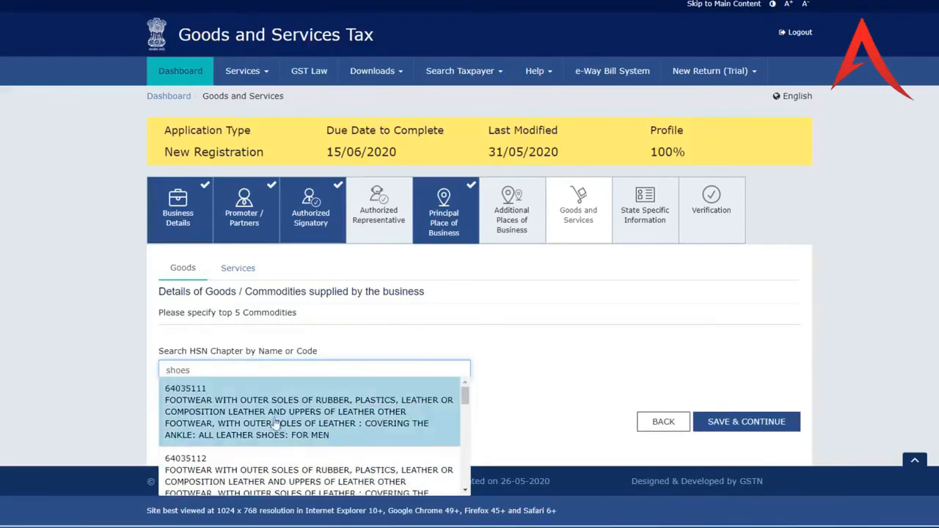
pyautogui.click(277, 418)
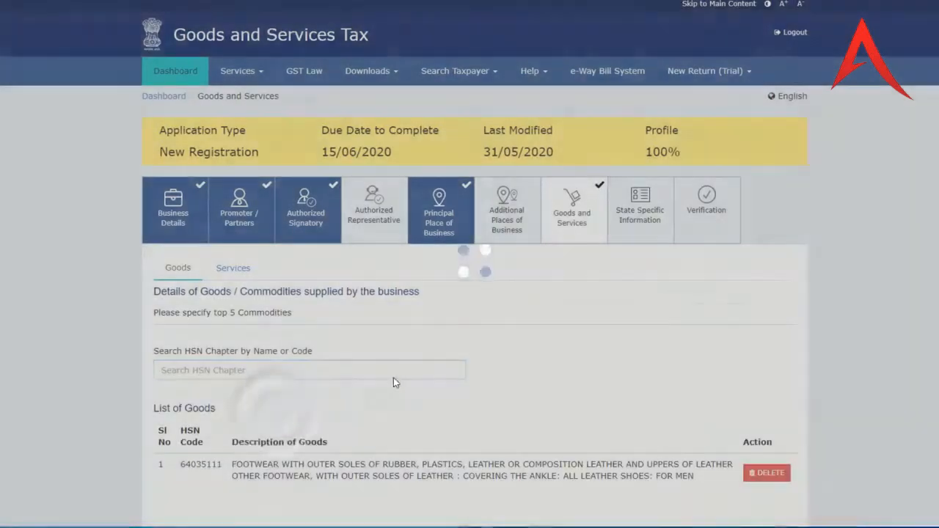
pyautogui.scroll(-1, 213, 473)
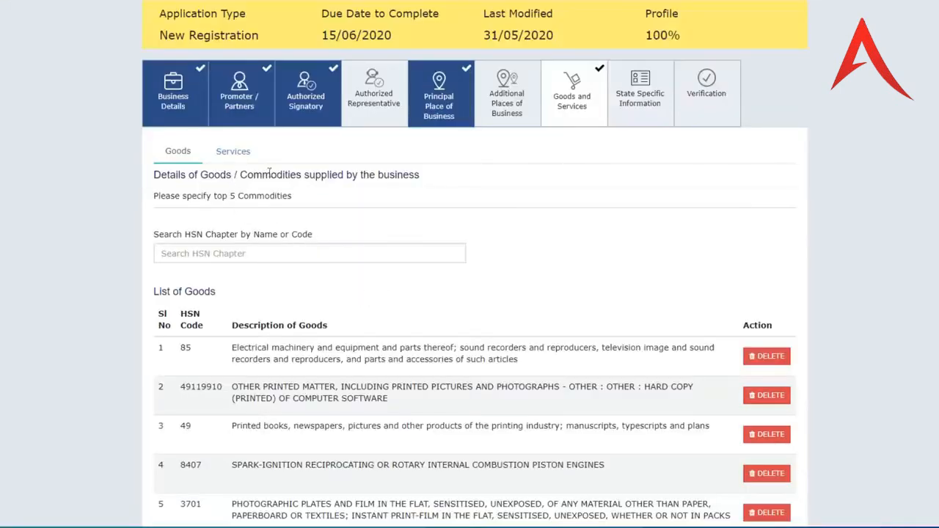
pyautogui.scroll(-2, 502, 340)
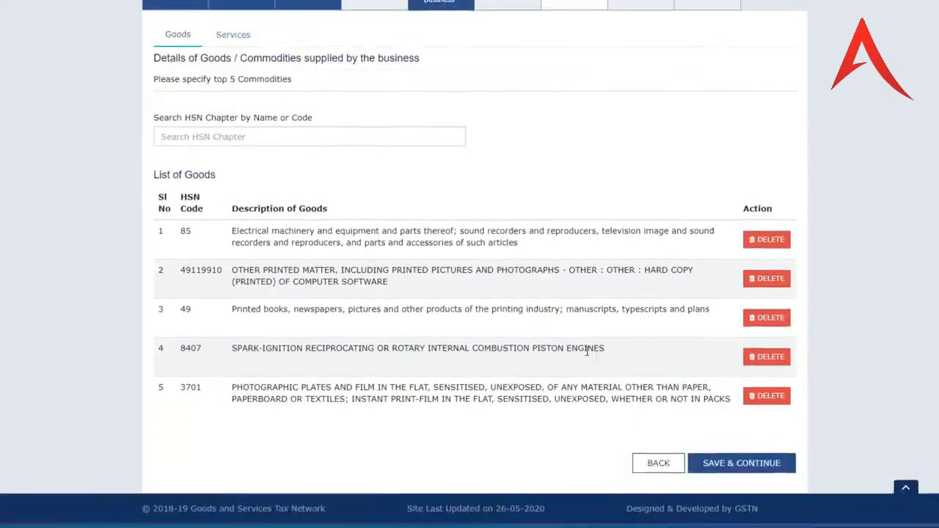
pyautogui.click(743, 464)
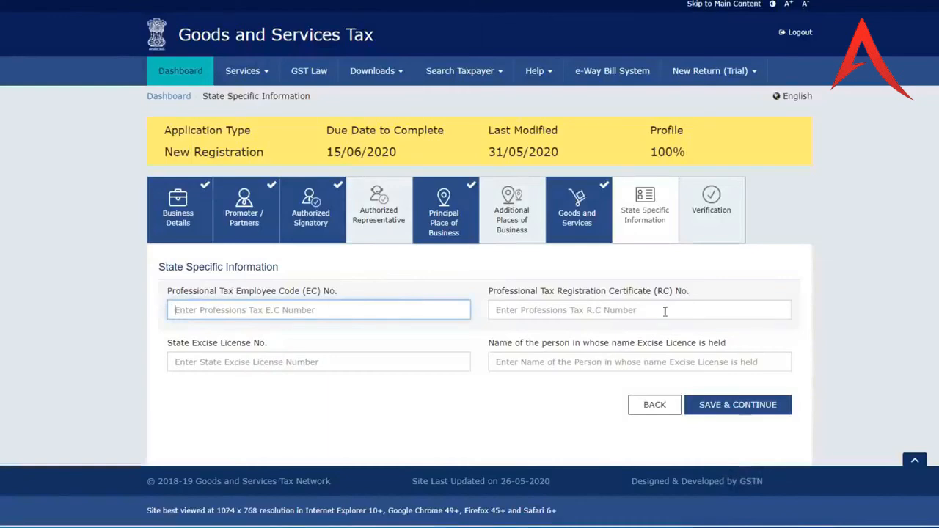
# - Save the state specific information and affirm the verification declaration
pyautogui.click(746, 408)
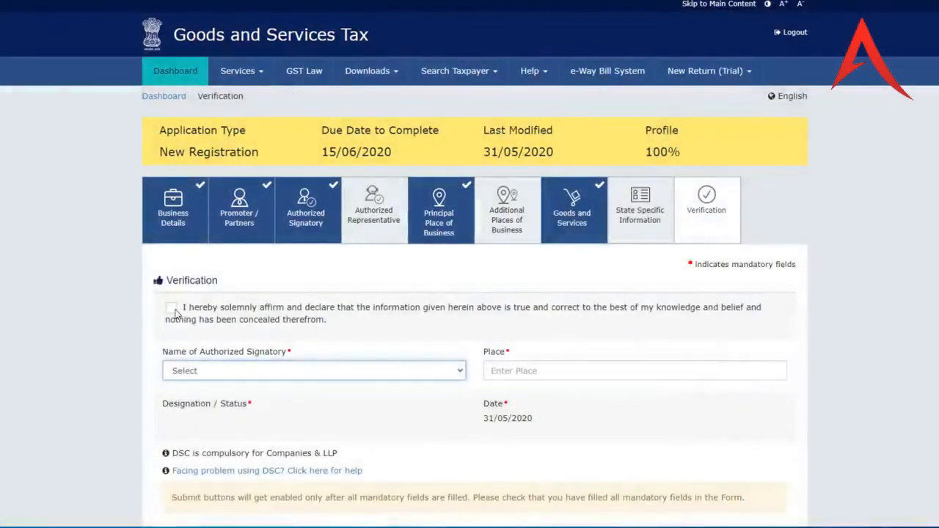
pyautogui.click(171, 308)
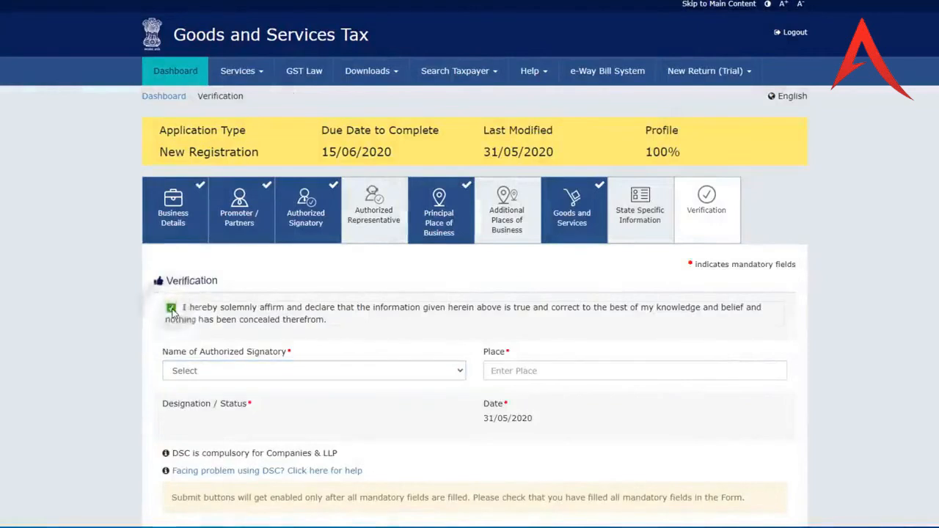
pyautogui.scroll(-1, 293, 327)
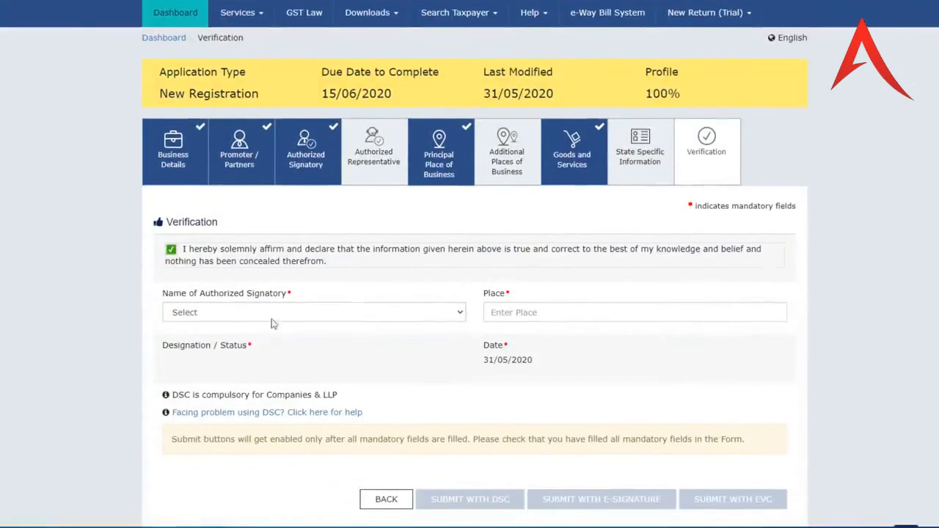
# - Choose the proprietor as authorised signatory, enter place Delhi, and submit with EVC
pyautogui.click(208, 313)
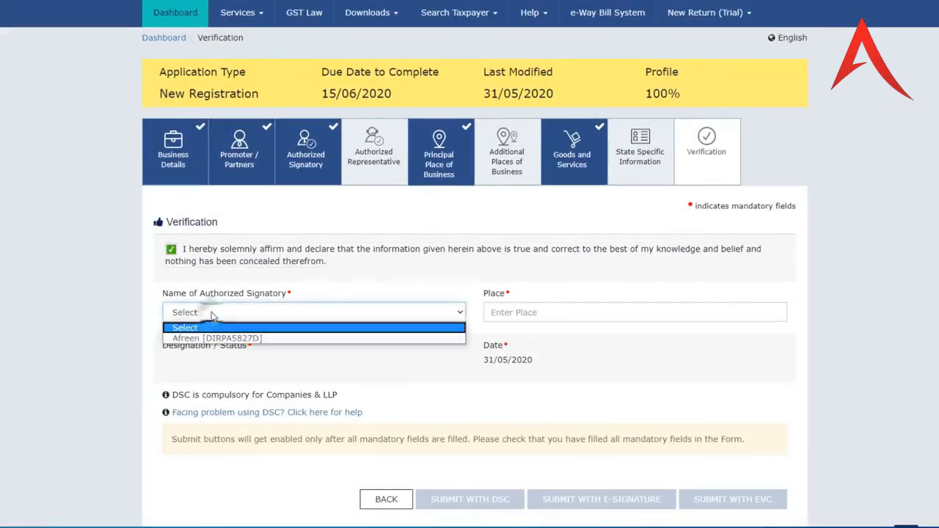
pyautogui.click(221, 339)
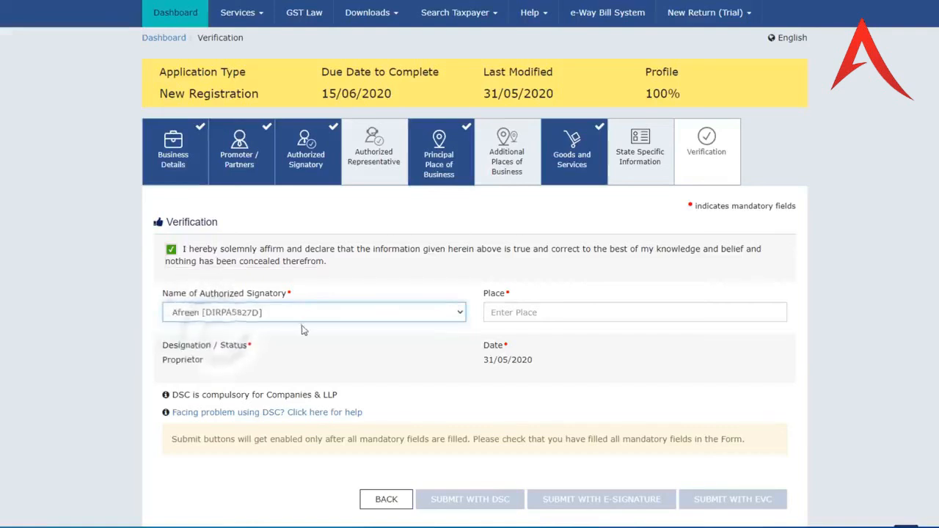
pyautogui.click(517, 312)
pyautogui.write('Delhi')
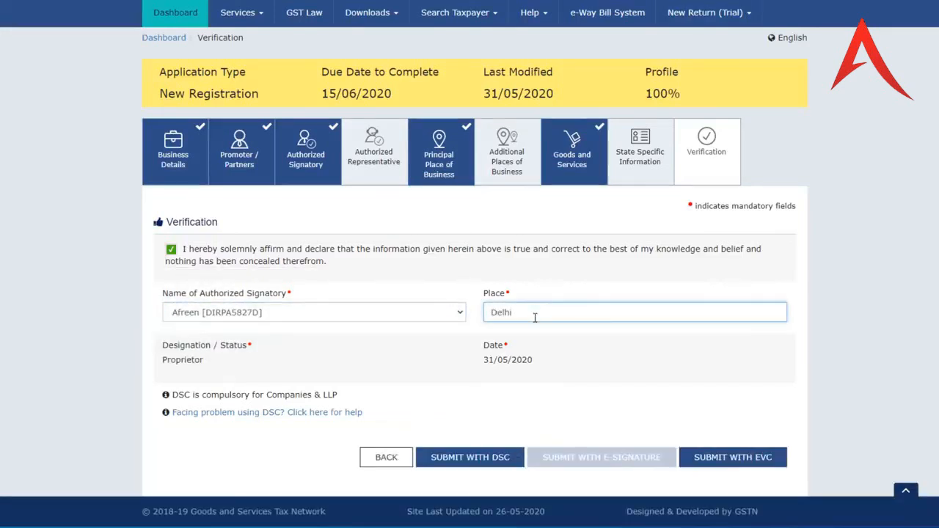
pyautogui.scroll(-1, 474, 409)
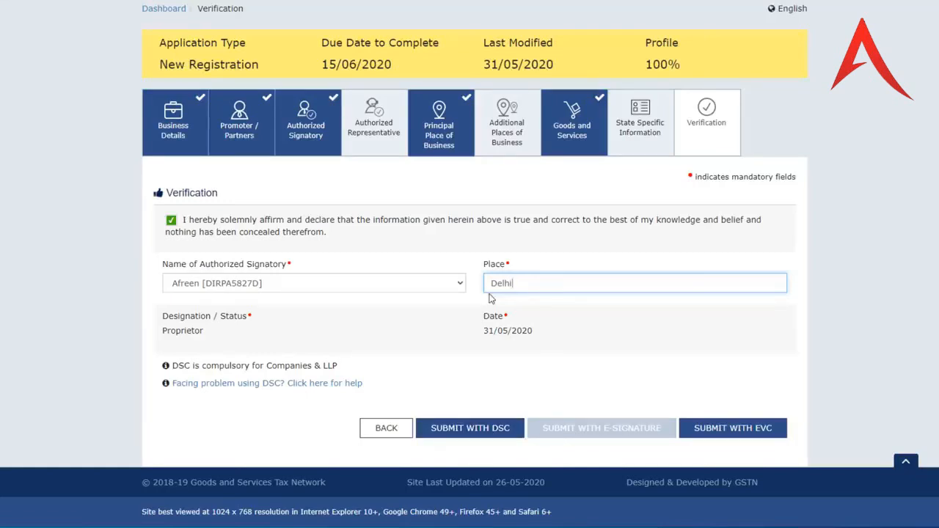
pyautogui.click(746, 436)
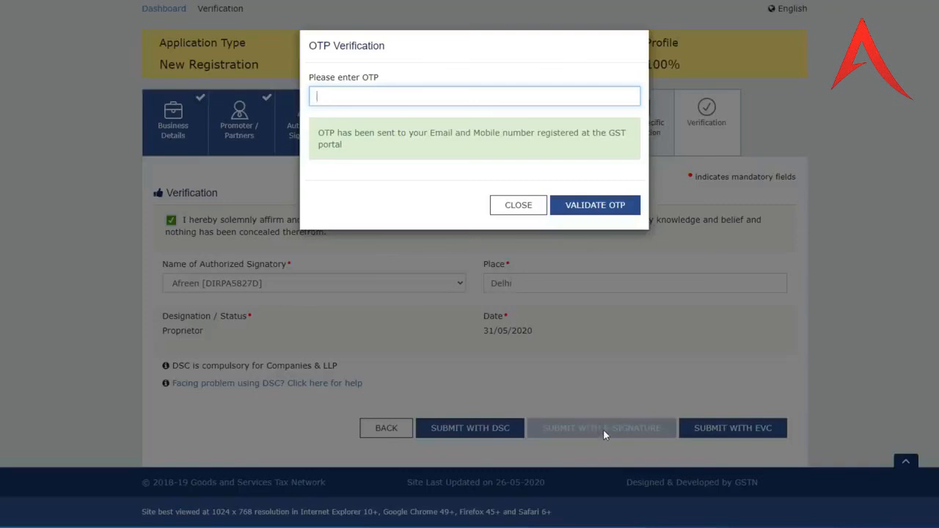
# - Enter the emailed OTP and validate it to submit the registration application
pyautogui.write('123456')
pyautogui.click(596, 208)
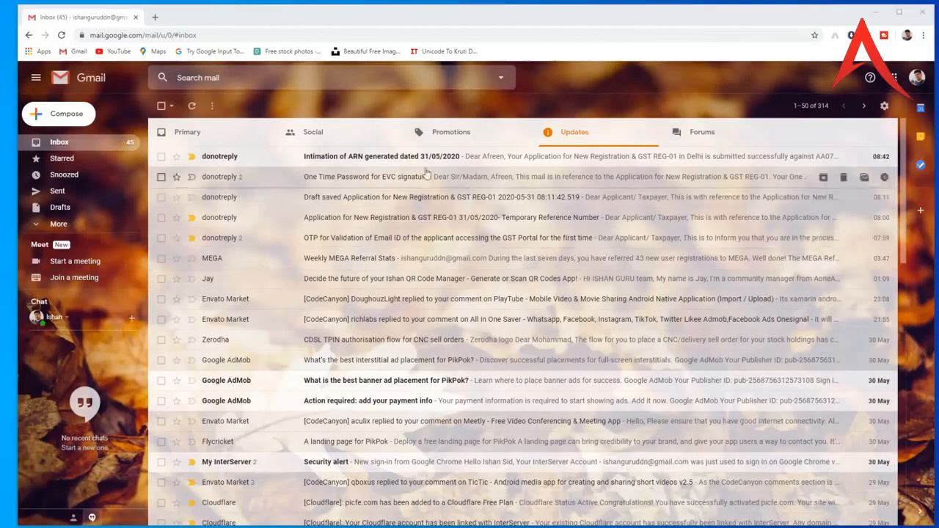
# - Open the 31/05/2020 'Intimation of ARN generated' email and copy its ARN number
pyautogui.click(401, 158)
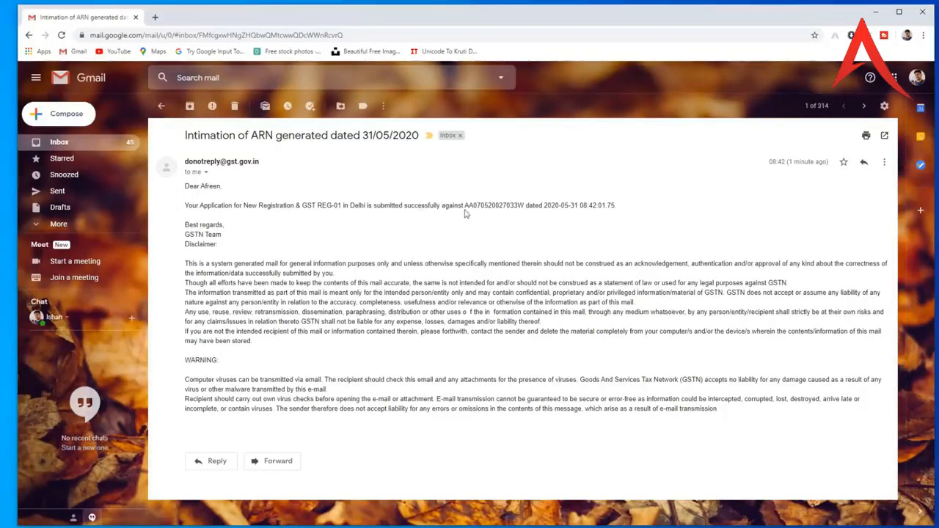
pyautogui.moveTo(464, 206); pyautogui.dragTo(520, 205)
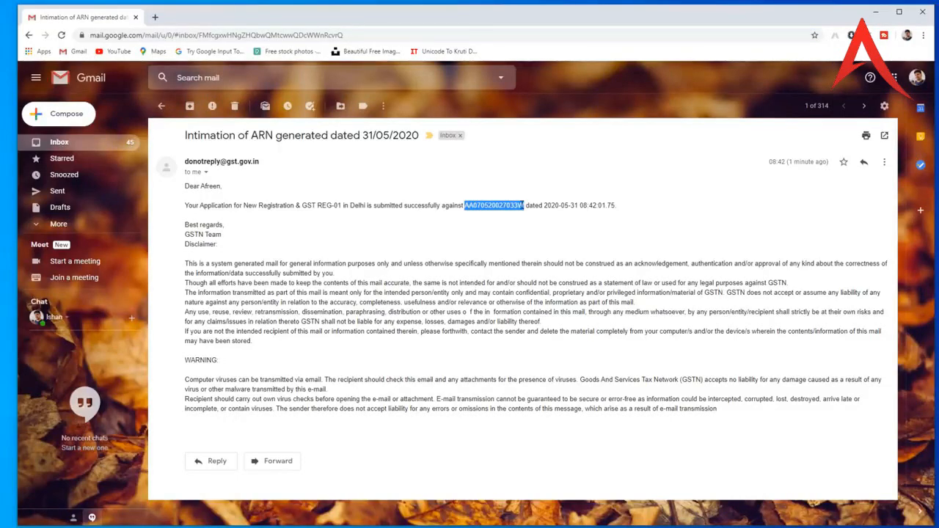
pyautogui.click(155, 17)
# - Load gst.gov.in and go to Services > Registration > Track Application Status
pyautogui.write('gs')
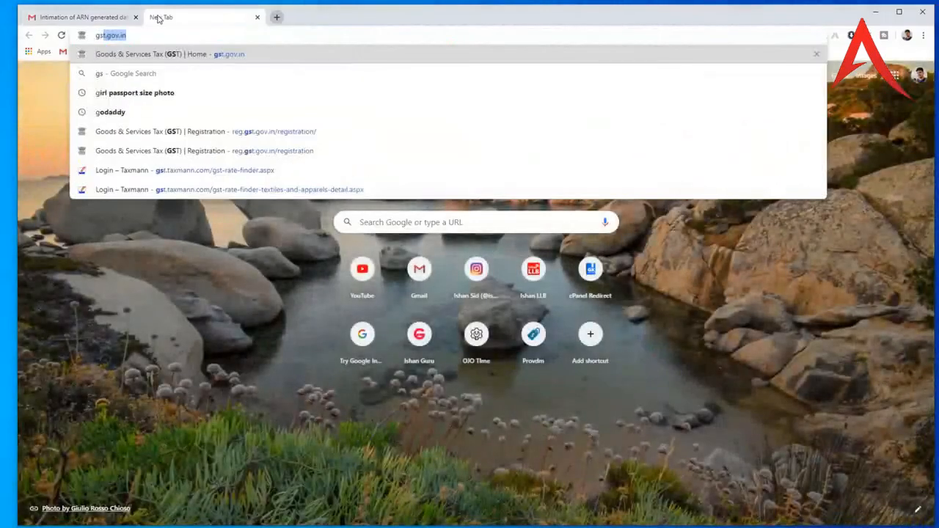
pyautogui.write('t')
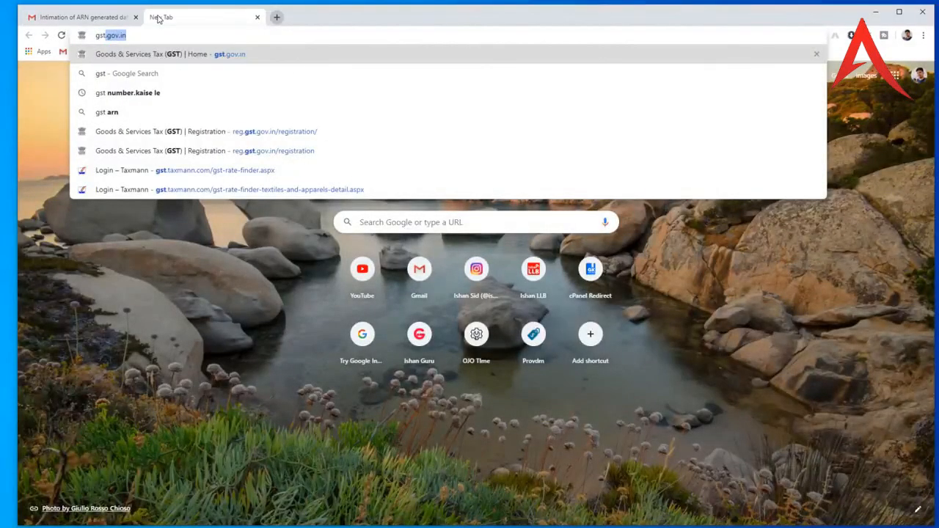
pyautogui.press('Return')
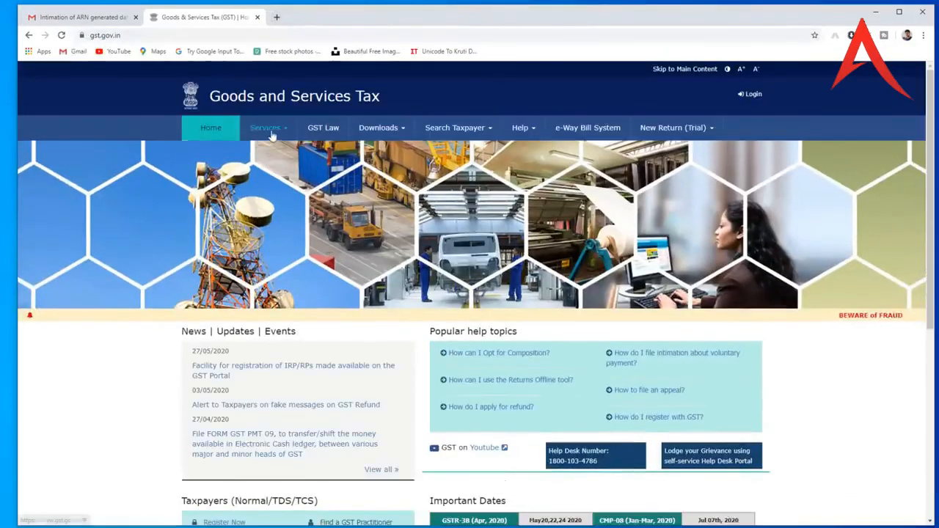
pyautogui.moveTo(272, 135)
pyautogui.moveTo(210, 152)
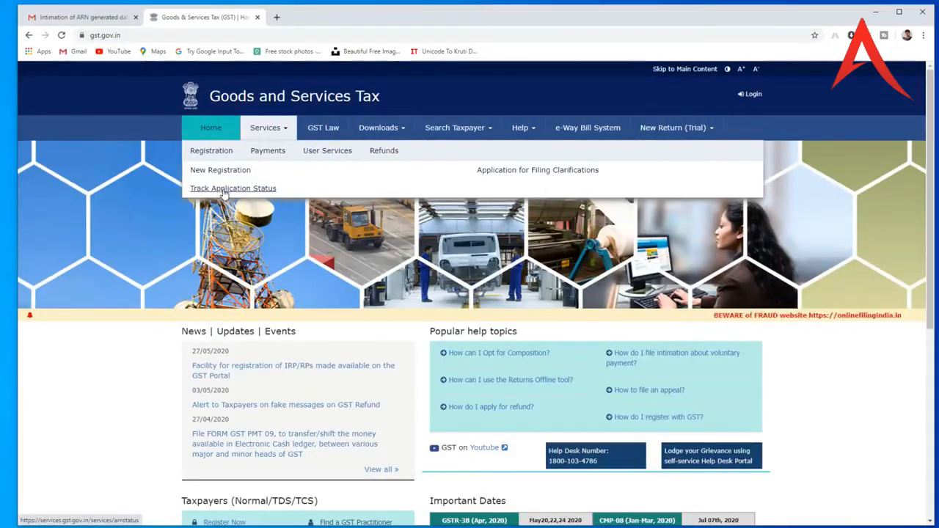
pyautogui.click(224, 190)
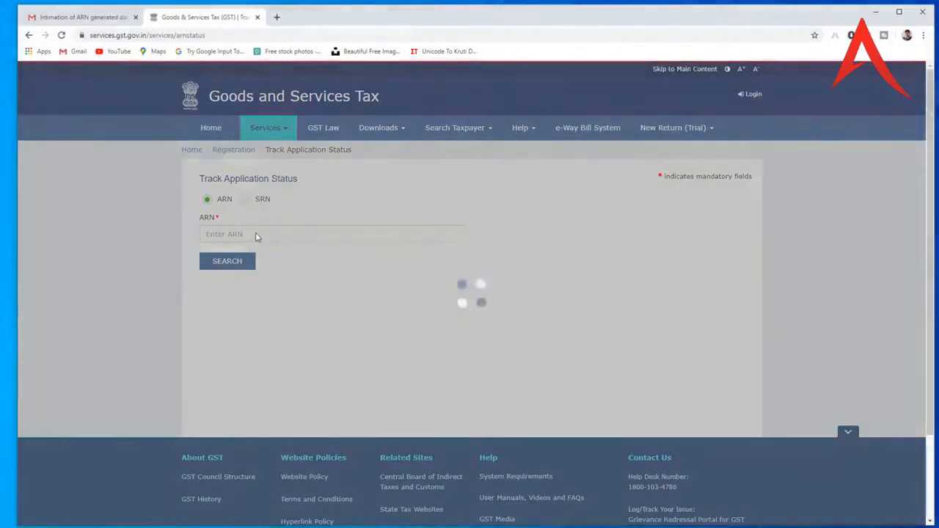
# - Search by the pasted ARN and captcha, confirm Pending for Processing, then switch to SRN
pyautogui.click(256, 233)
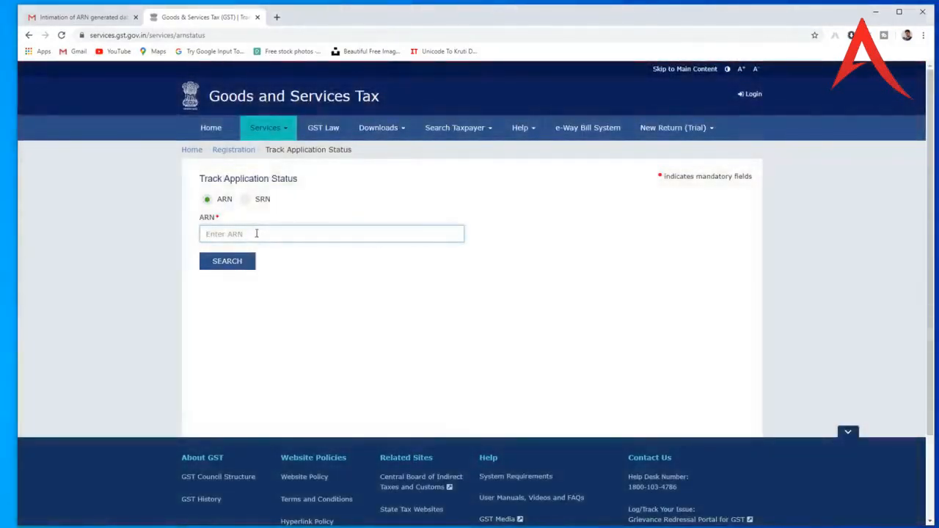
pyautogui.hotkey('ctrl', 'v')
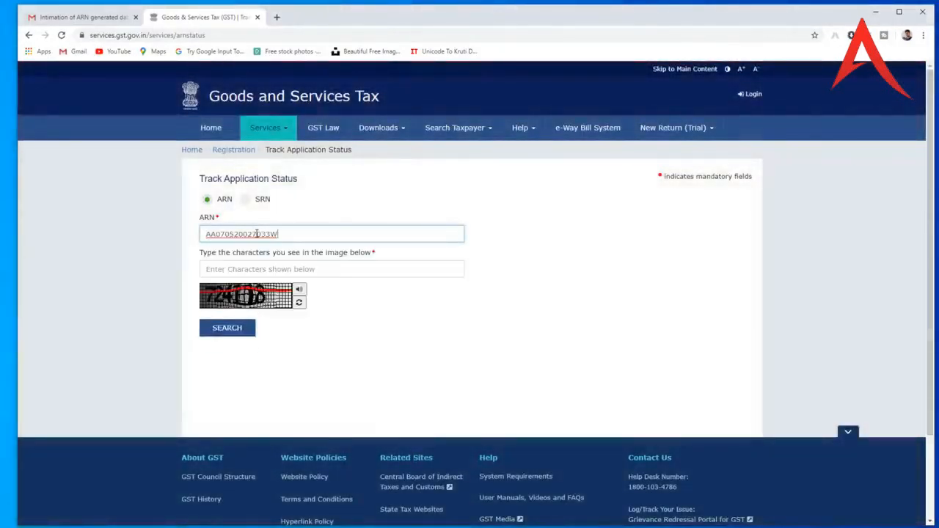
pyautogui.click(262, 269)
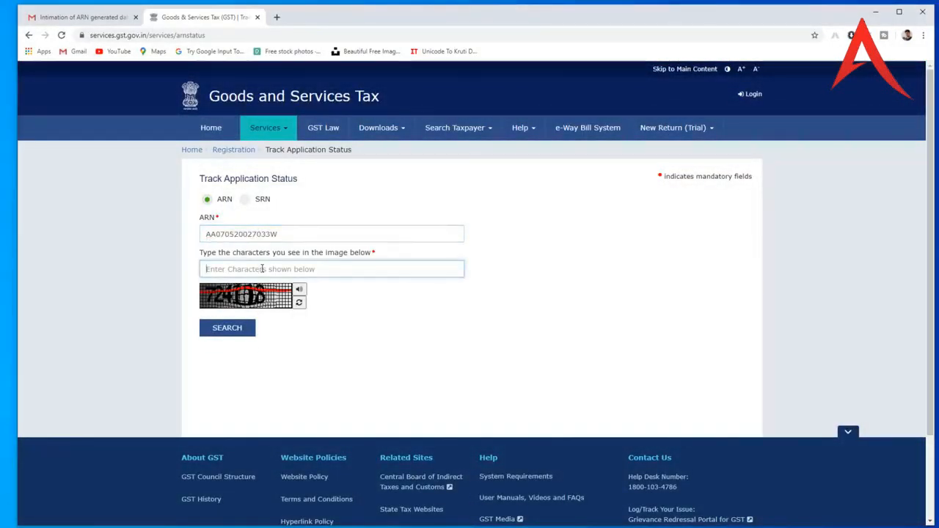
pyautogui.write('724116')
pyautogui.click(243, 331)
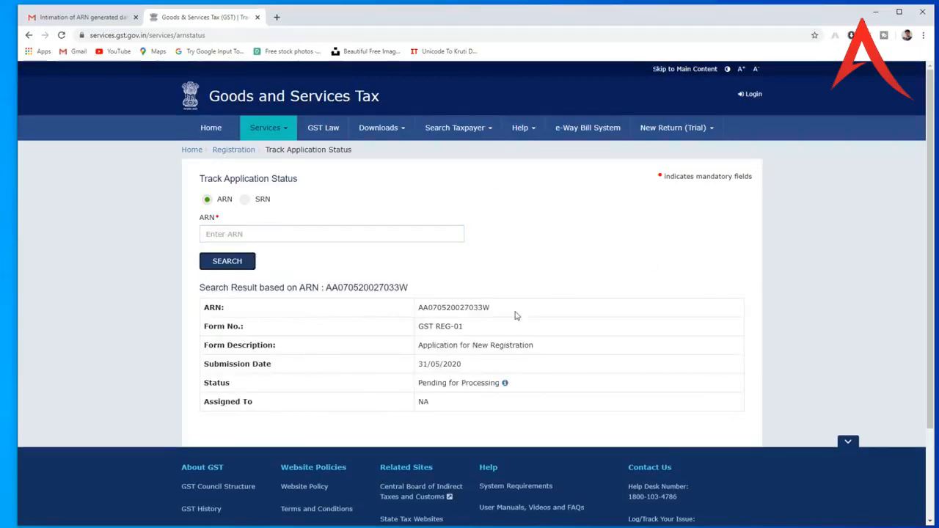
pyautogui.click(506, 384)
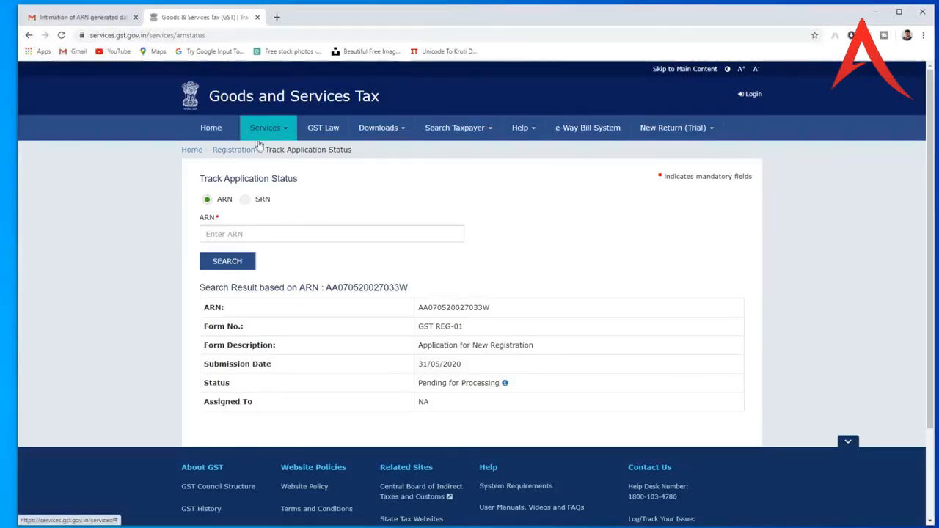
pyautogui.click(247, 200)
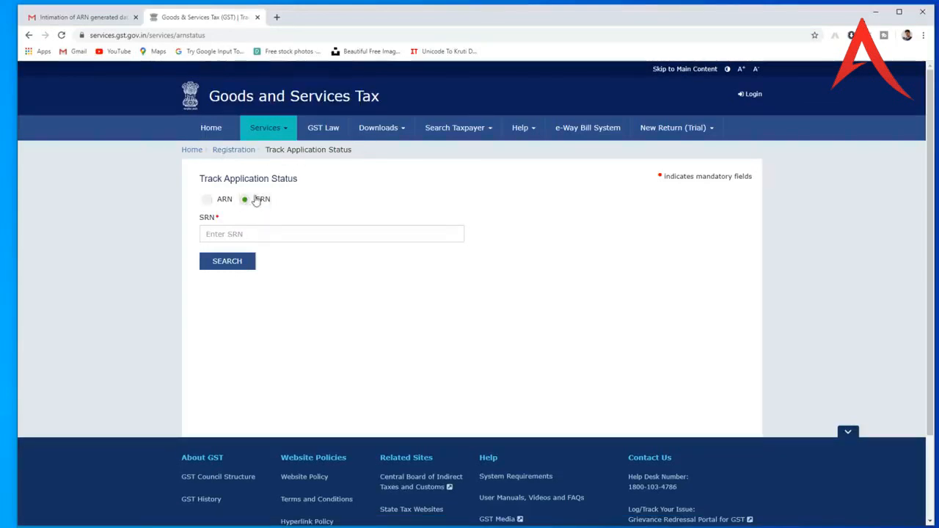